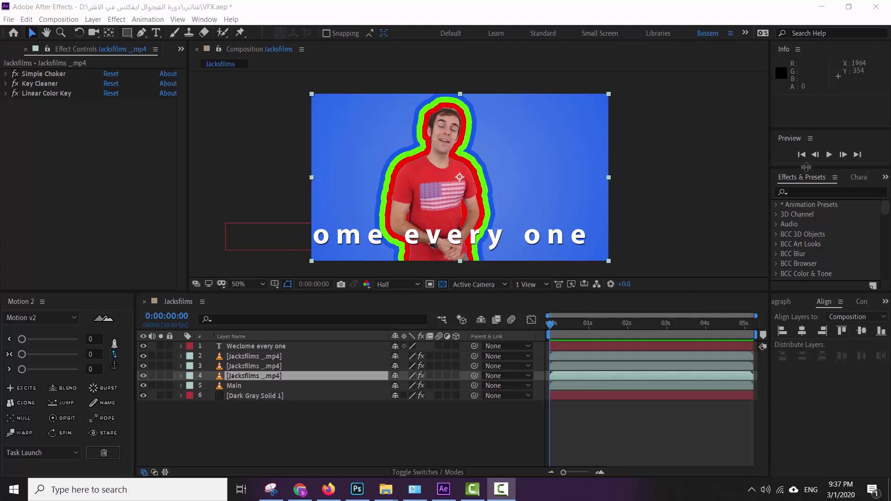
- Preview the finished comp, then build composition Jacksfilms 4 from the Jacksfilms _.mp4 footage
click(829, 154)
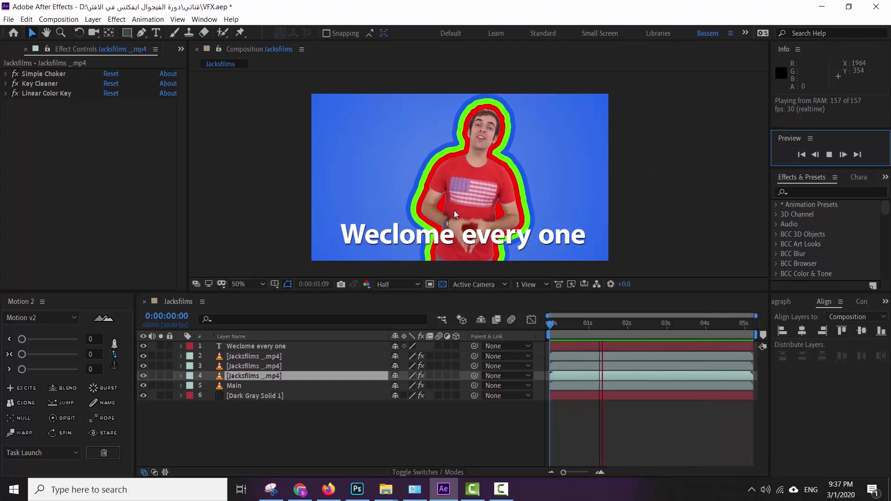
click(826, 155)
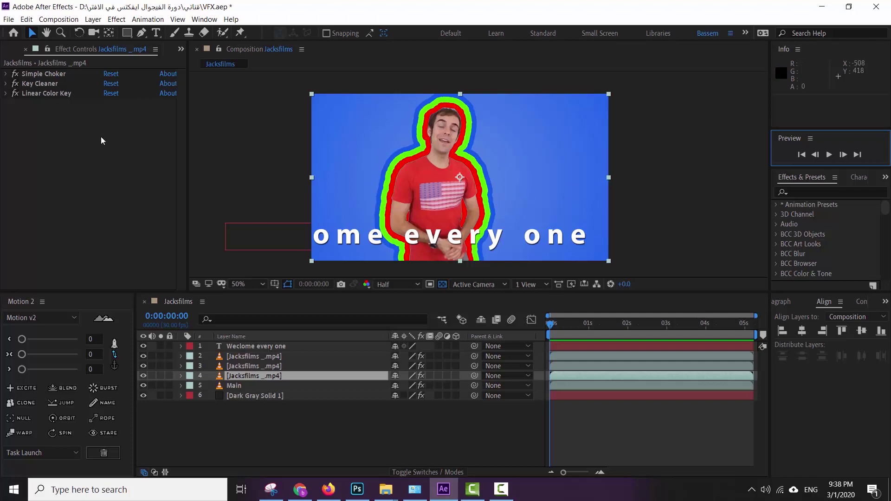
click(16, 52)
click(53, 165)
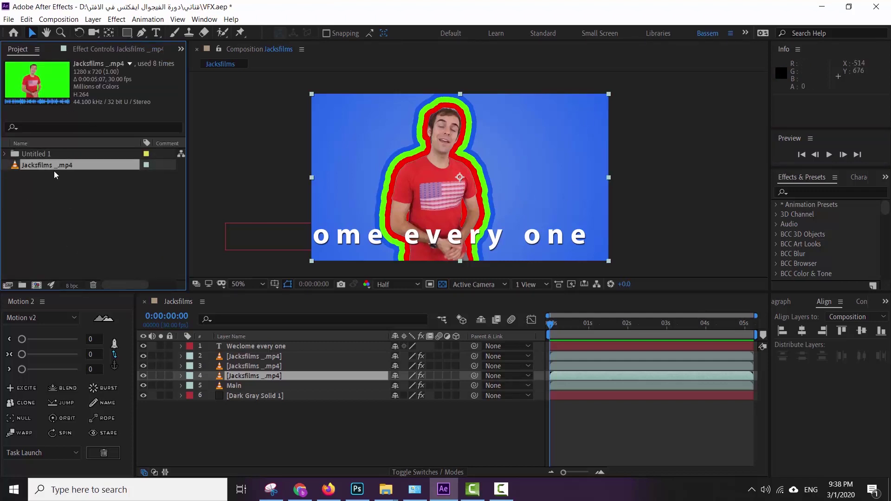
drag(55, 175, 37, 286)
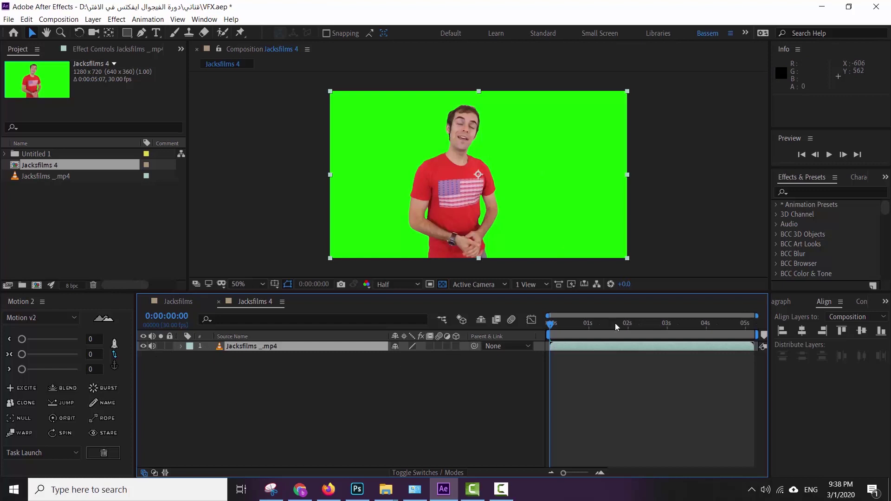
- Preview Jacksfilms 4, then switch off the Jacksfilms _.mp4 layer's audio
click(829, 156)
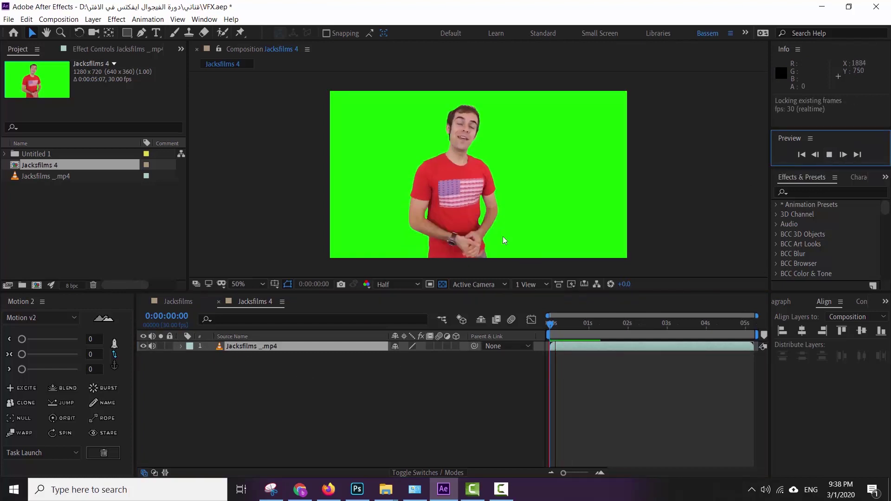
click(829, 155)
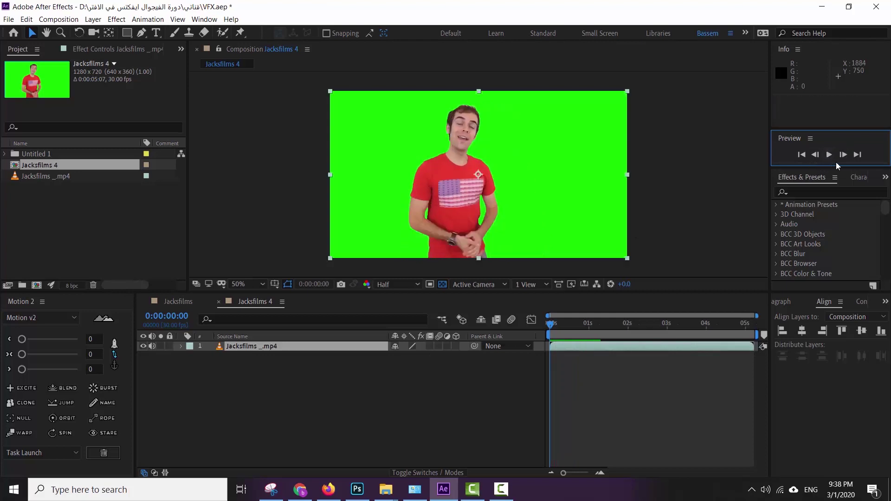
click(152, 346)
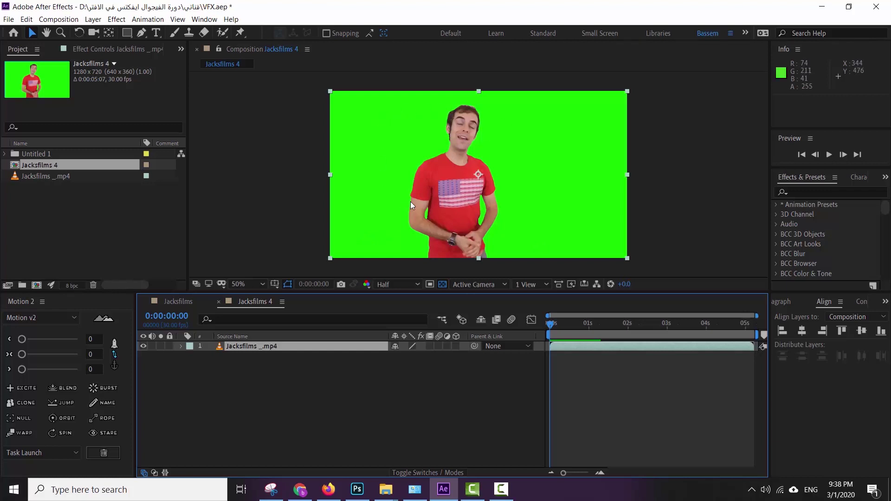
- Search 'keylig' in Effects & Presets and apply Keylight (1.2) to the presenter footage
click(819, 191)
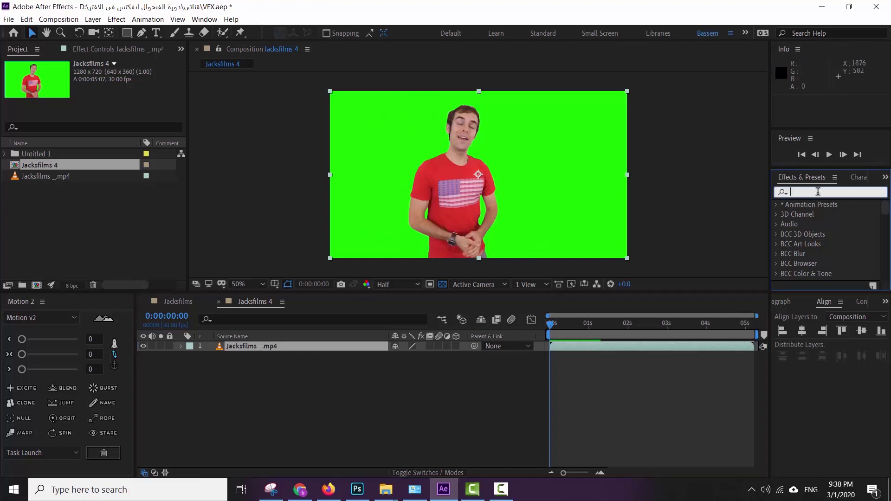
text(key)
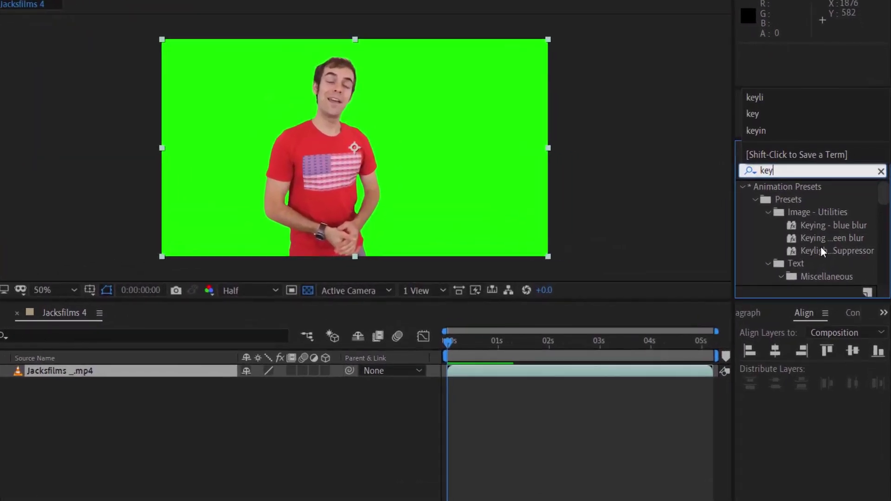
text(lig)
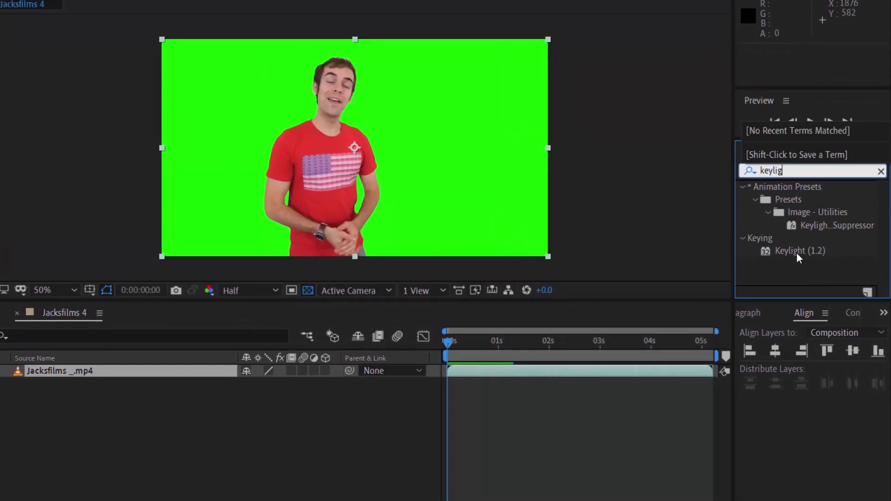
drag(827, 257, 172, 275)
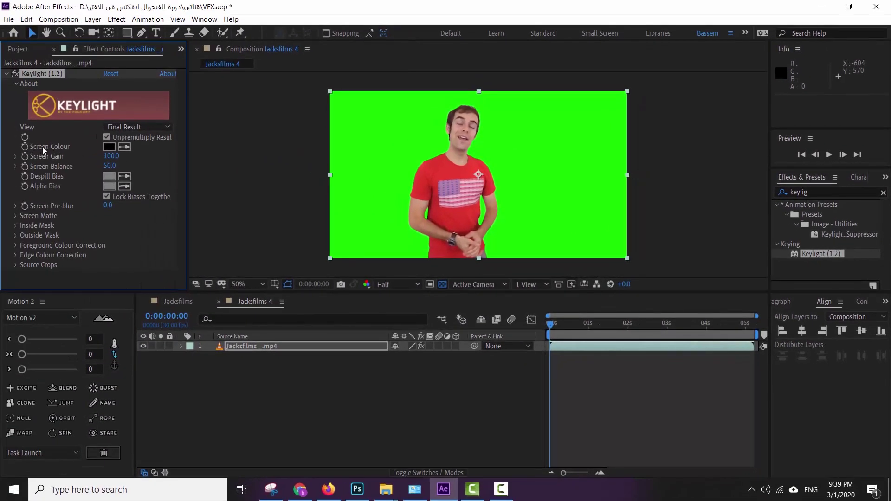
- Sample the green background as Keylight's Screen Colour and hide the transparency grid
click(124, 149)
click(375, 121)
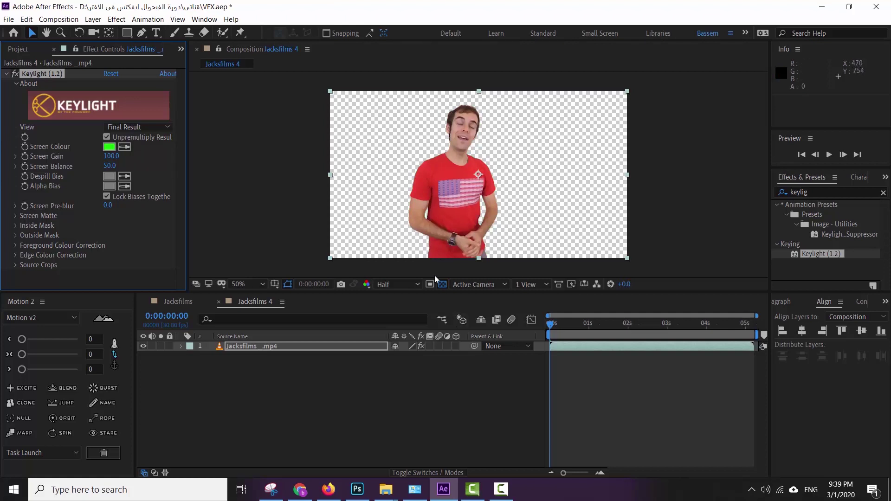
click(442, 284)
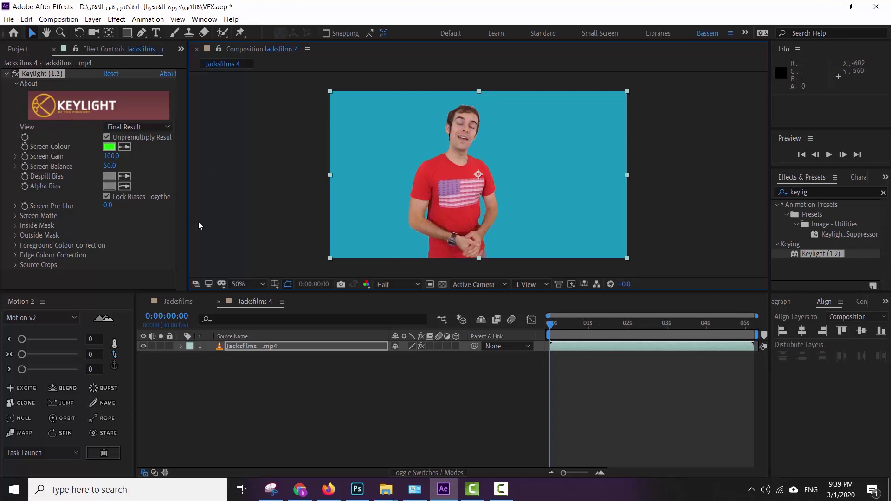
scroll(481, 199, up, 3)
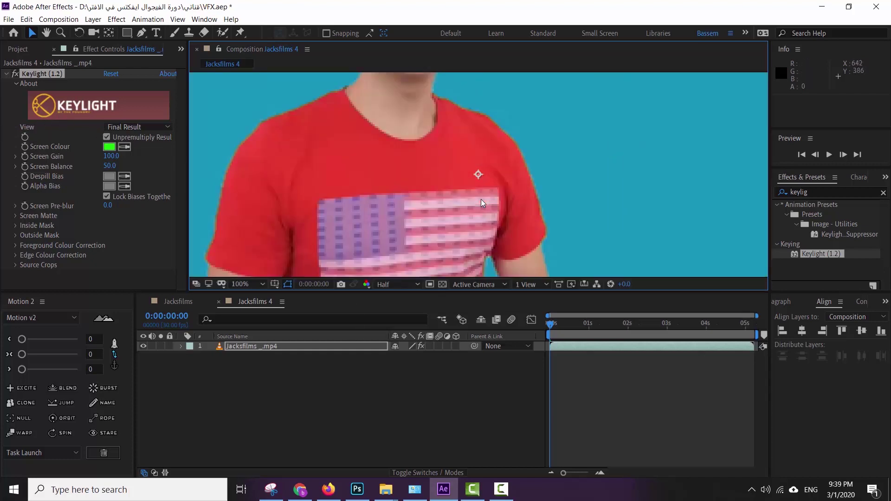
- Set the Composition viewer resolution to Full
scroll(481, 199, down, 3)
click(394, 286)
click(402, 310)
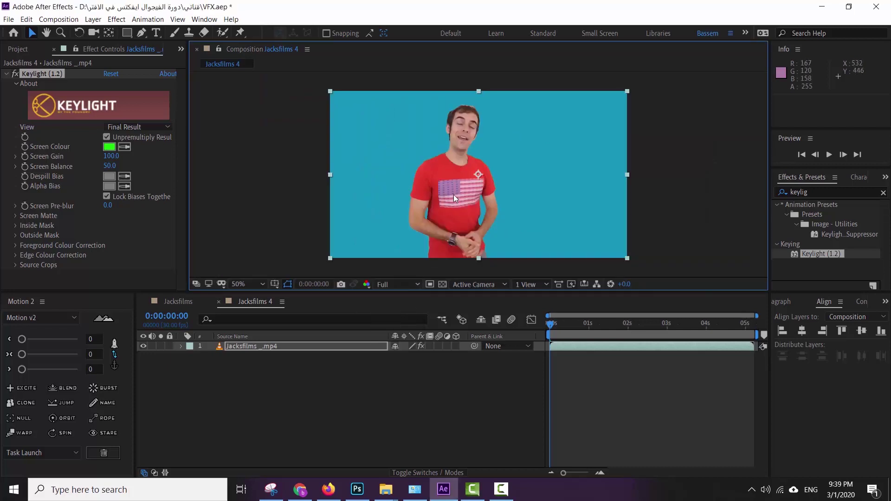
- Show the Alpha channel and zoom in on the matte's shoulder edge
scroll(453, 194, up, 4)
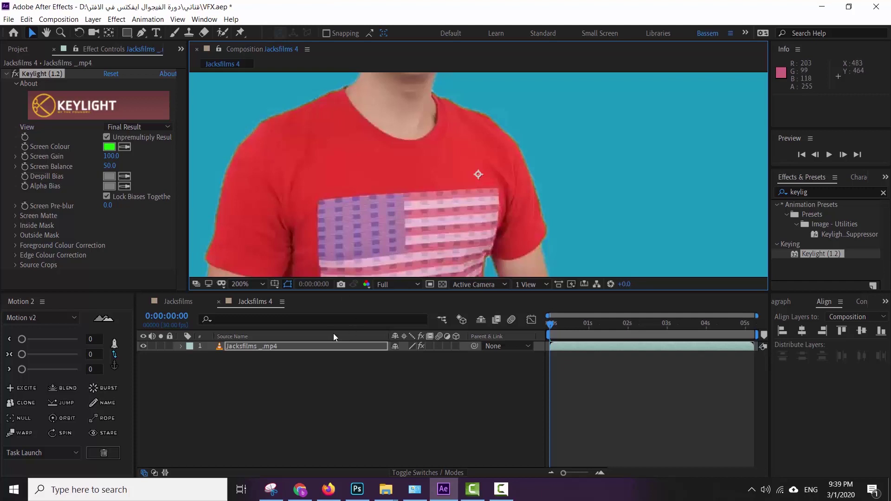
click(372, 286)
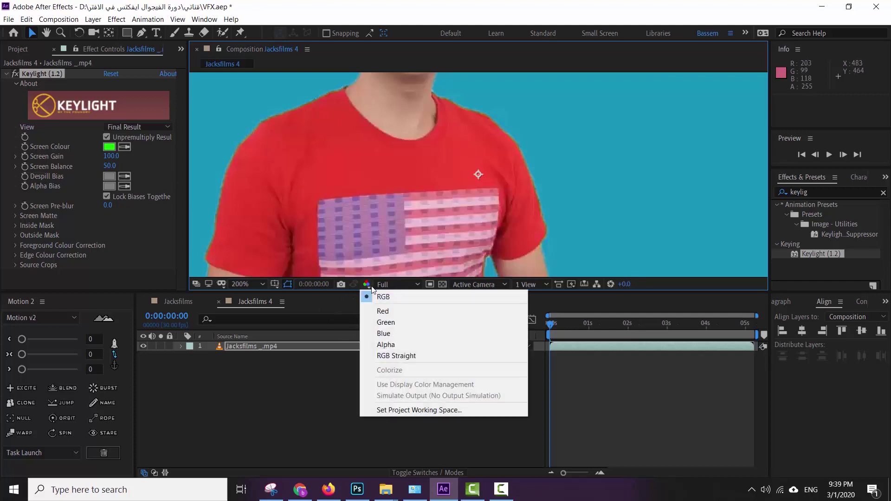
click(385, 345)
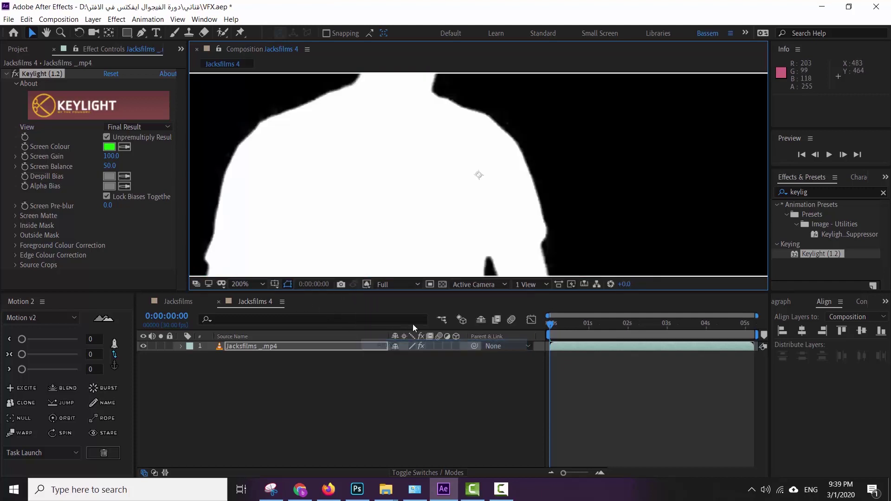
key(comma)
key(comma)
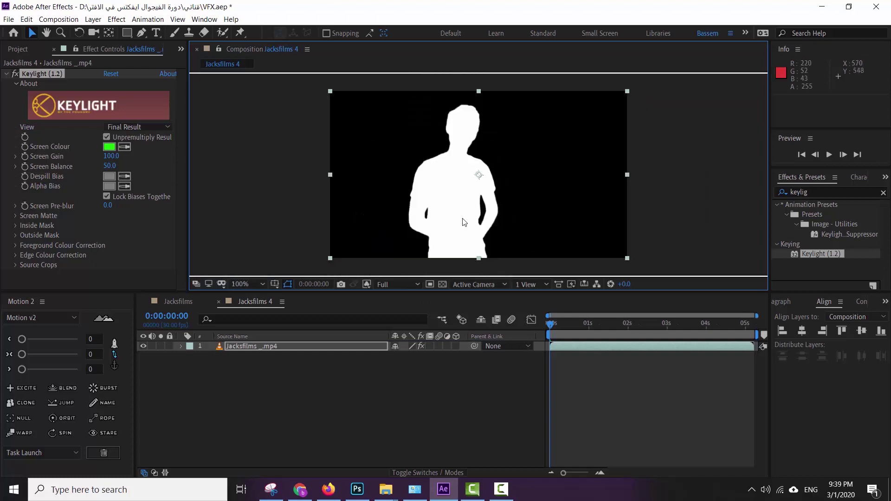
key(period)
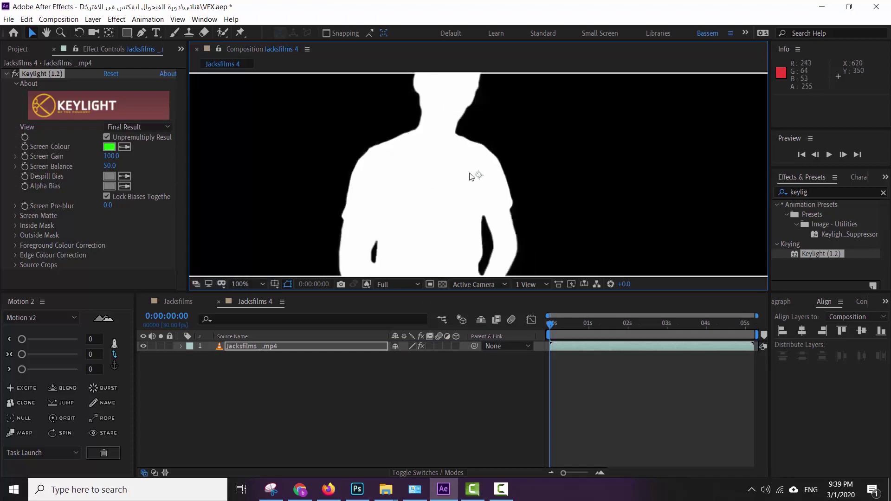
key(period)
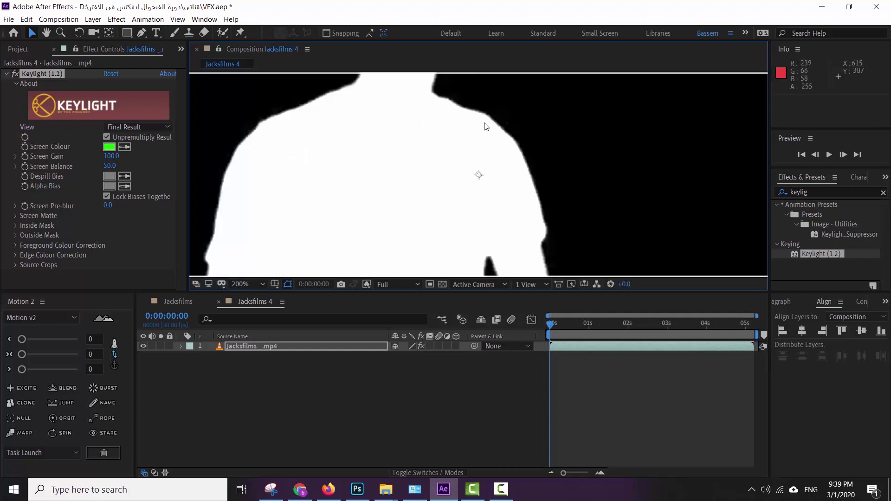
key(period)
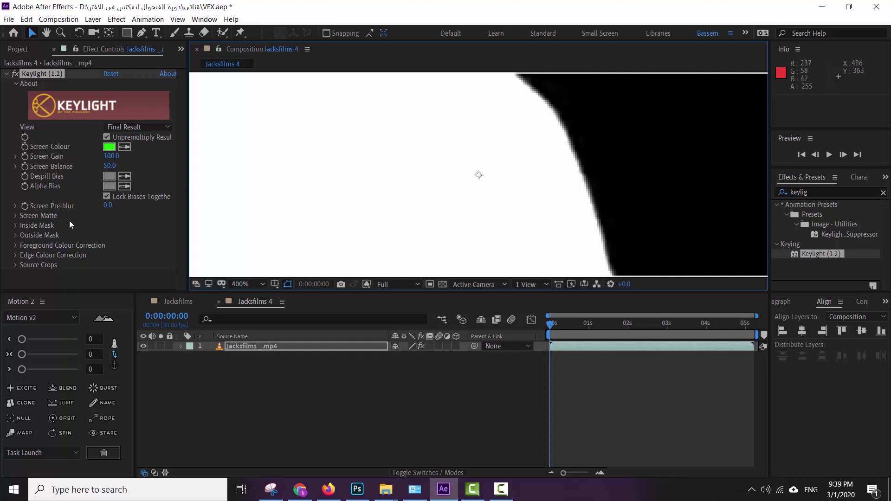
- Expand Screen Matte, adjust Clip Black, and return the viewer to RGB colour
click(15, 216)
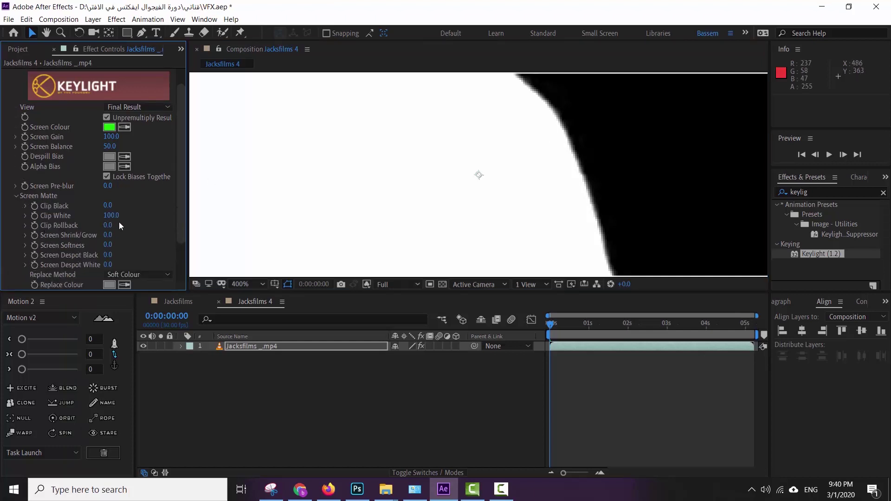
mouse_move(108, 205)
mouse_down()
mouse_move(123, 206)
mouse_move(80, 215)
mouse_up()
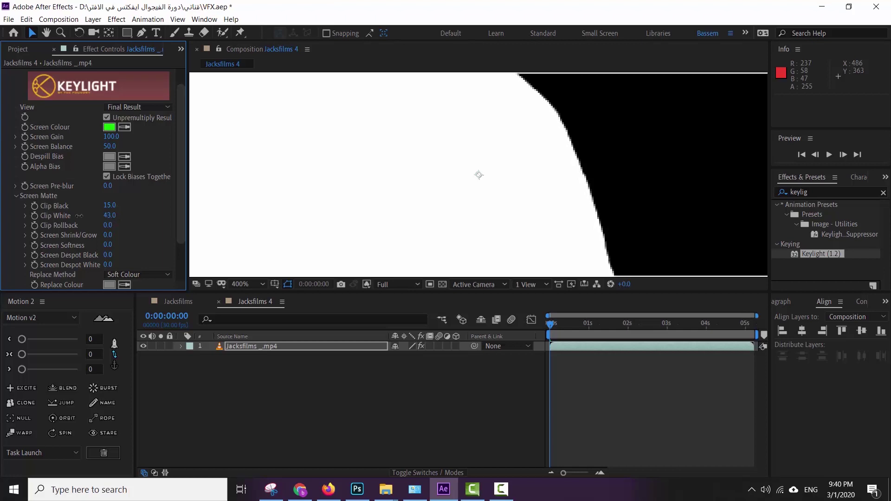
scroll(474, 169, down, 3)
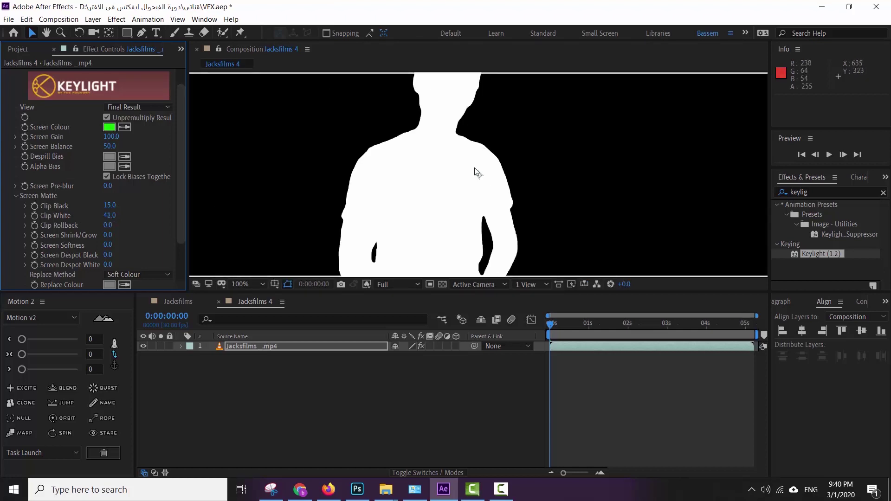
click(365, 284)
click(369, 294)
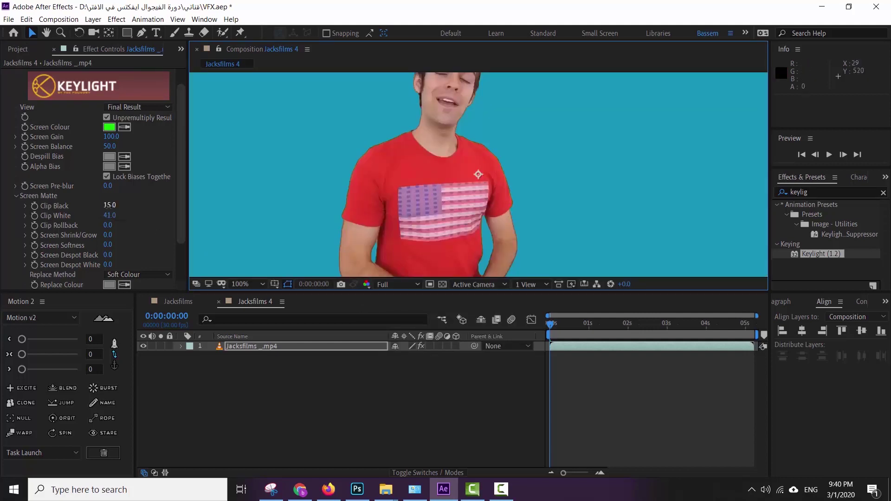
- Settle Clip Black at 0, Clip White at 100 and Screen Softness at 0, then play back
mouse_move(110, 205)
mouse_down()
mouse_move(76, 206)
mouse_move(180, 221)
mouse_up()
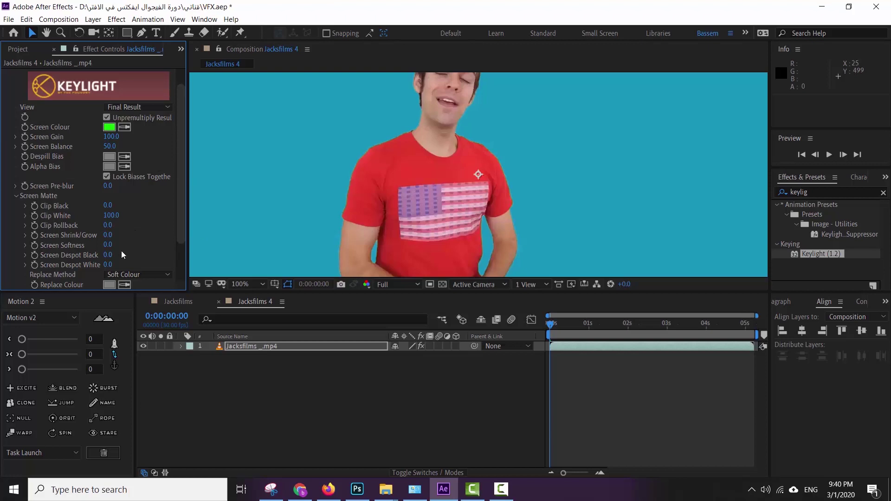
mouse_move(107, 245)
mouse_down()
mouse_move(147, 245)
mouse_move(114, 245)
mouse_up()
click(110, 245)
key(comma)
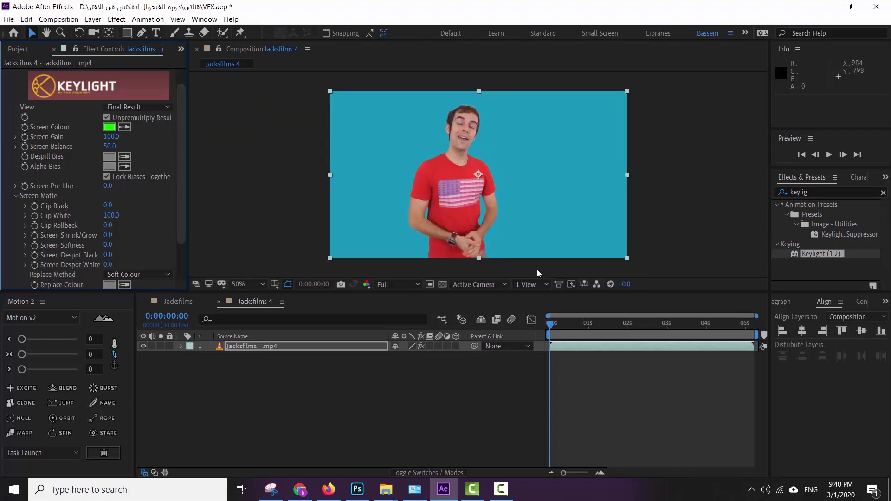
key(space)
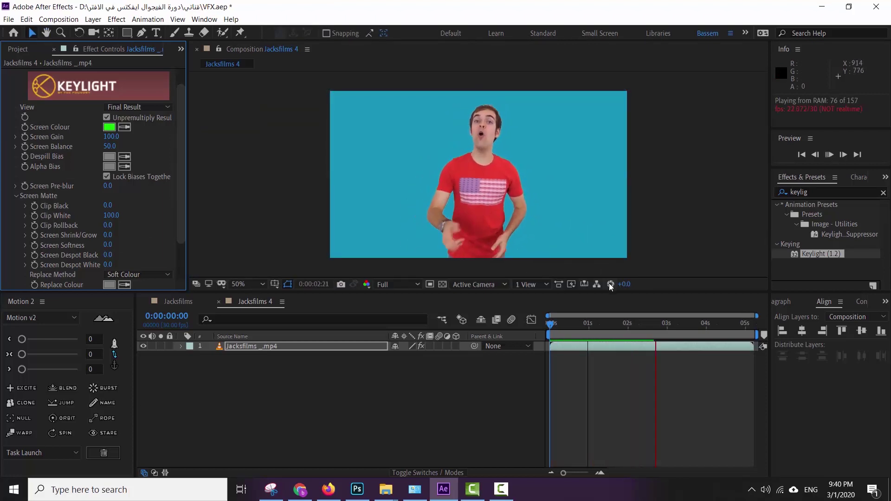
key(space)
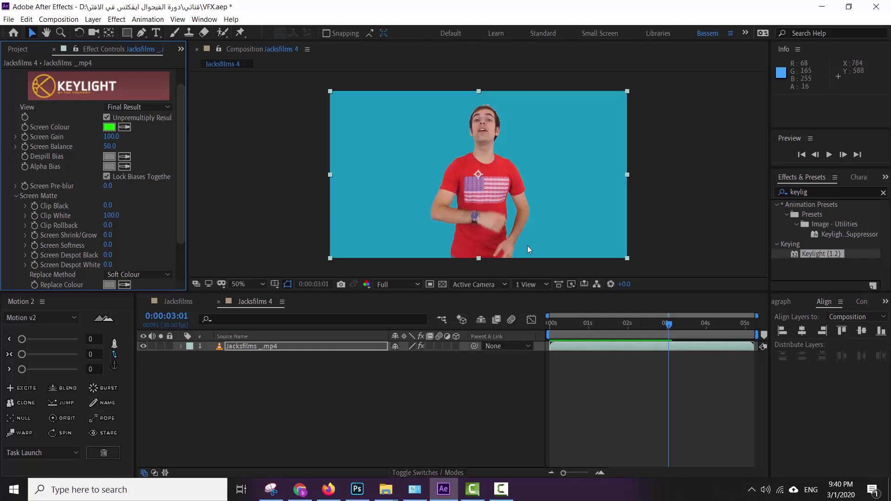
- Add a Stroke layer style to the presenter layer and collapse its properties
right_click(243, 346)
mouse_move(304, 216)
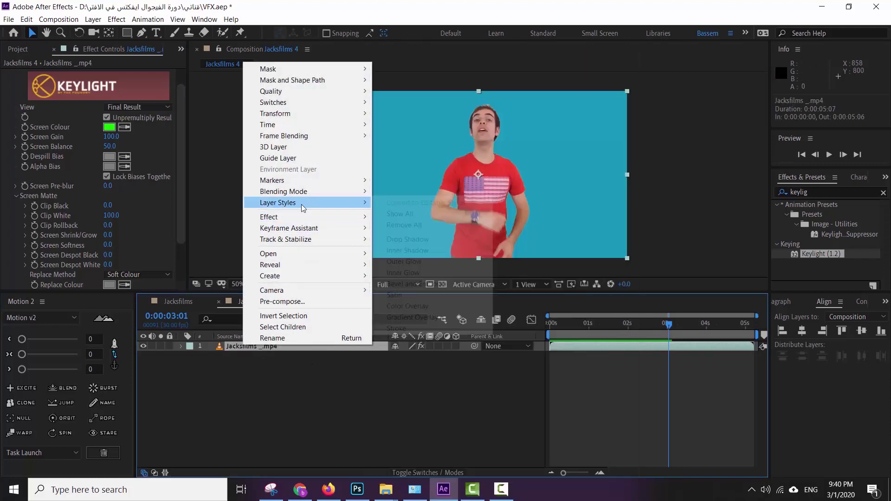
mouse_move(334, 202)
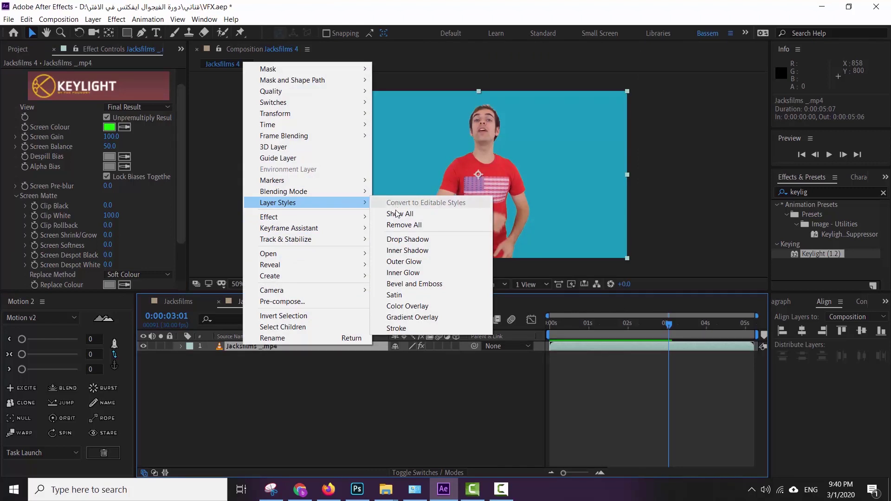
click(396, 328)
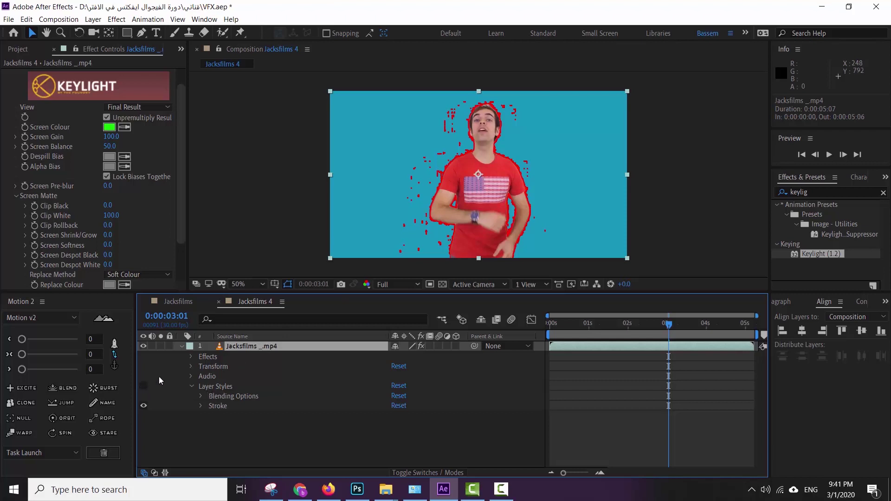
click(181, 346)
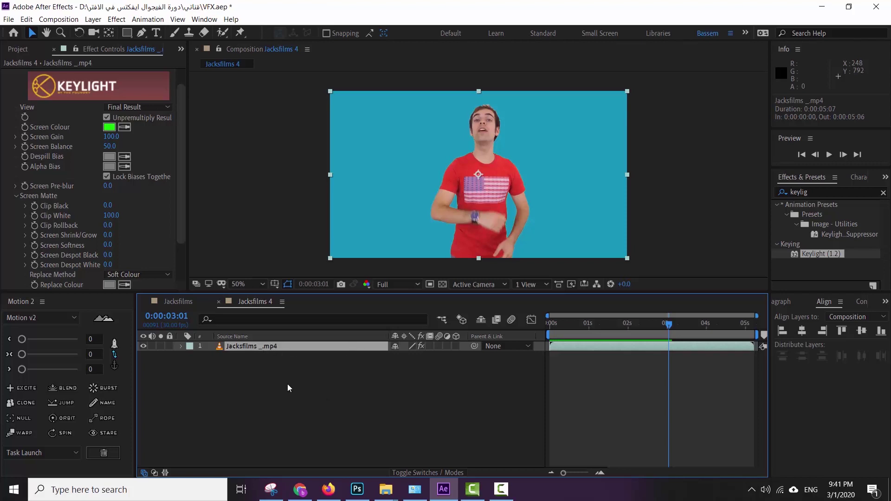
- Import bus.png and place it as a layer beneath the presenter in Jacksfilms 4
click(22, 47)
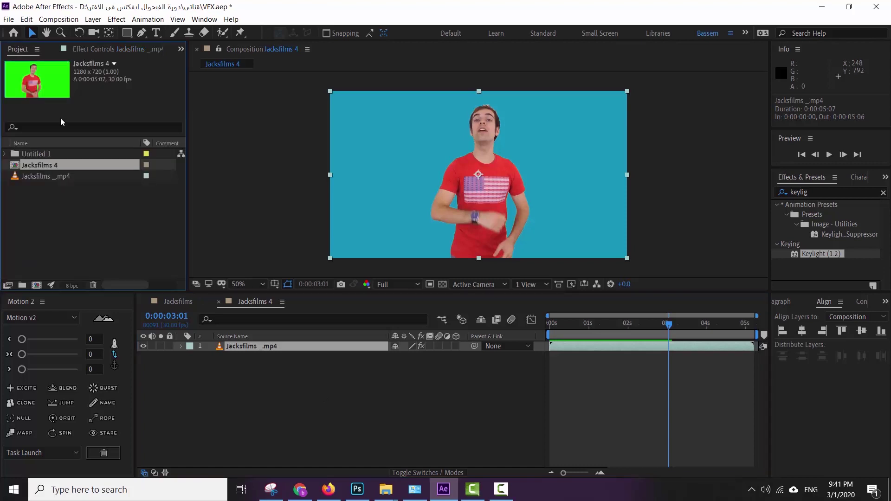
key(ctrl+i)
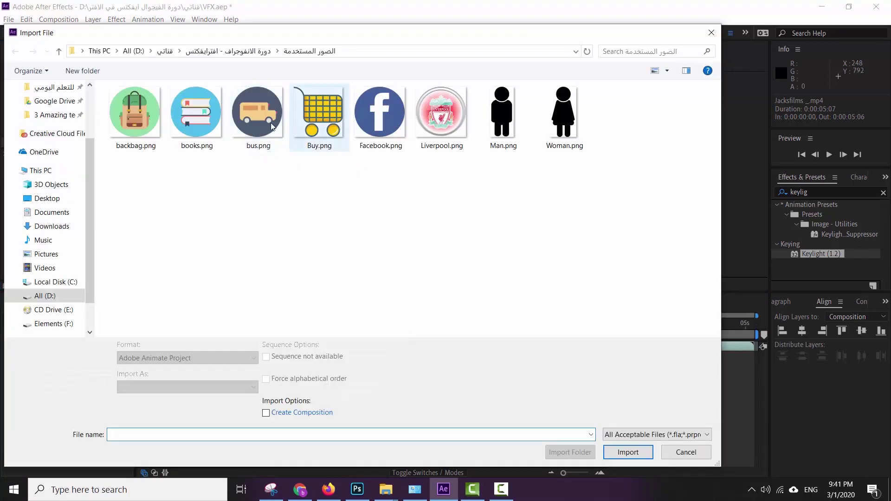
click(269, 130)
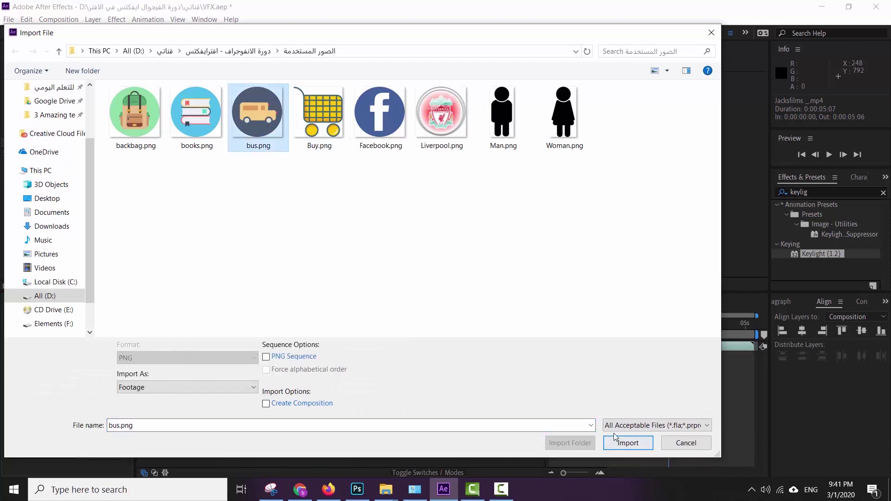
click(628, 443)
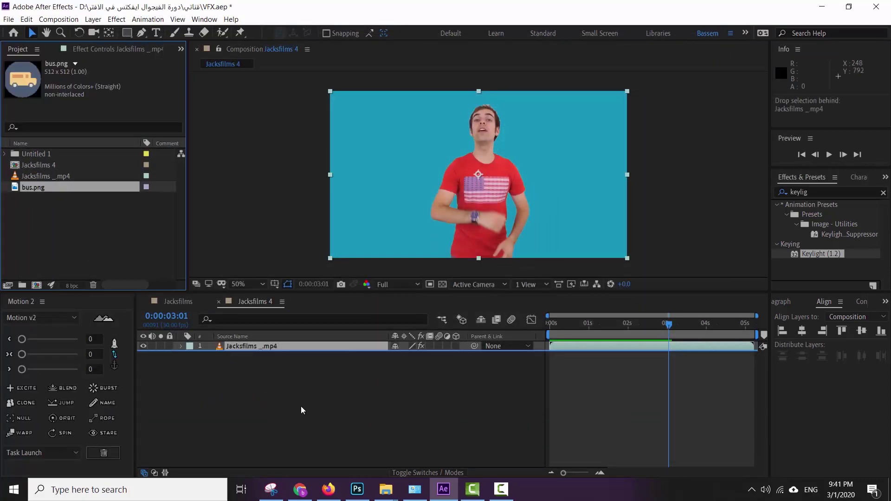
drag(56, 187, 301, 406)
- Scale the bus layer to 312%, preview it, then delete the bus.png layer
key(s)
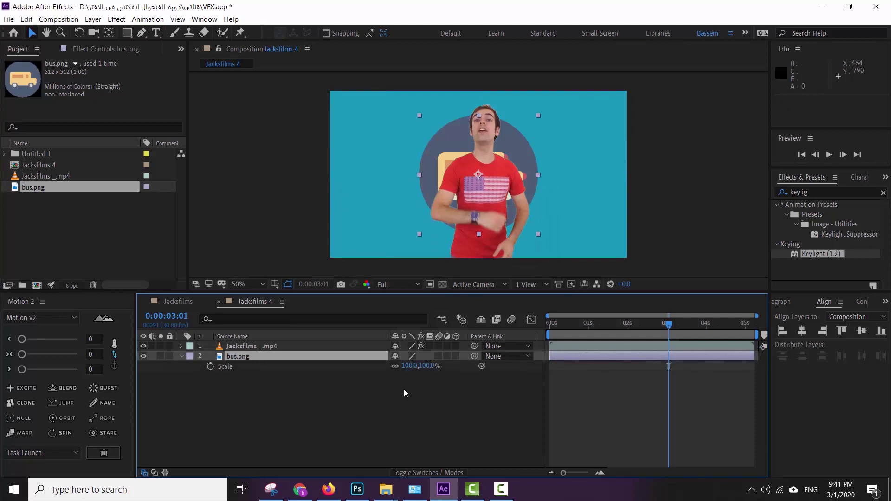
drag(431, 370, 564, 377)
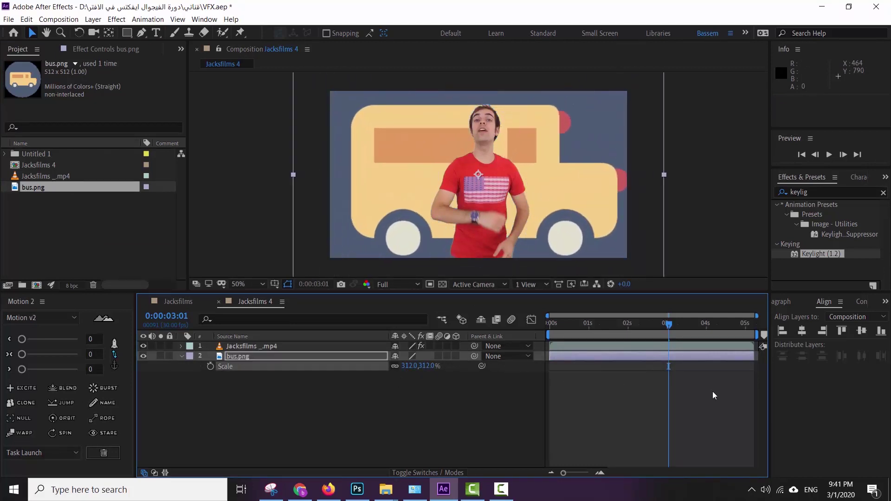
key(space)
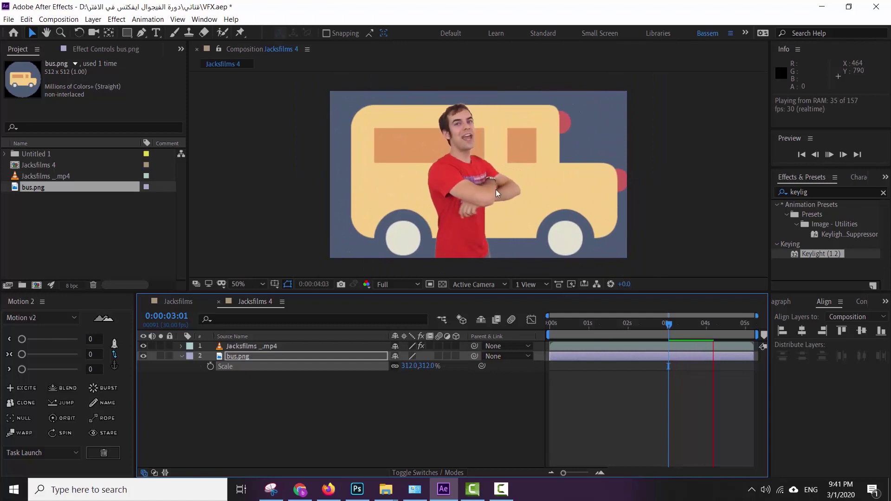
key(space)
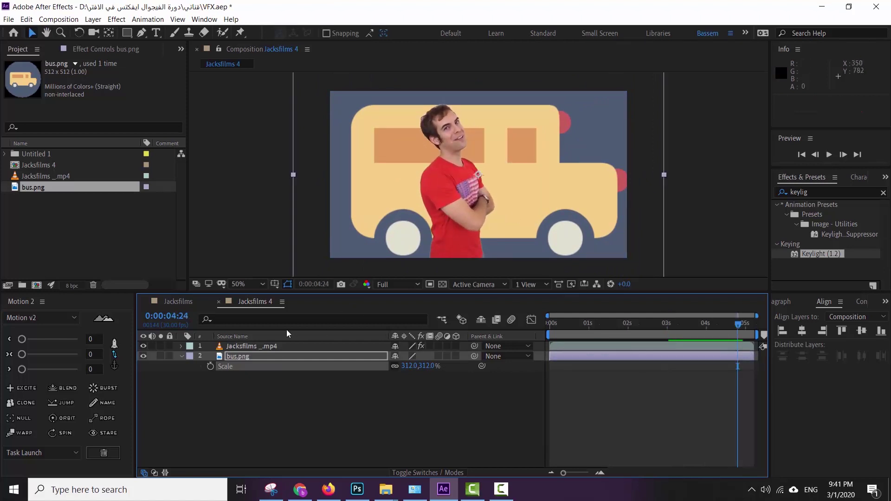
click(349, 357)
key(Delete)
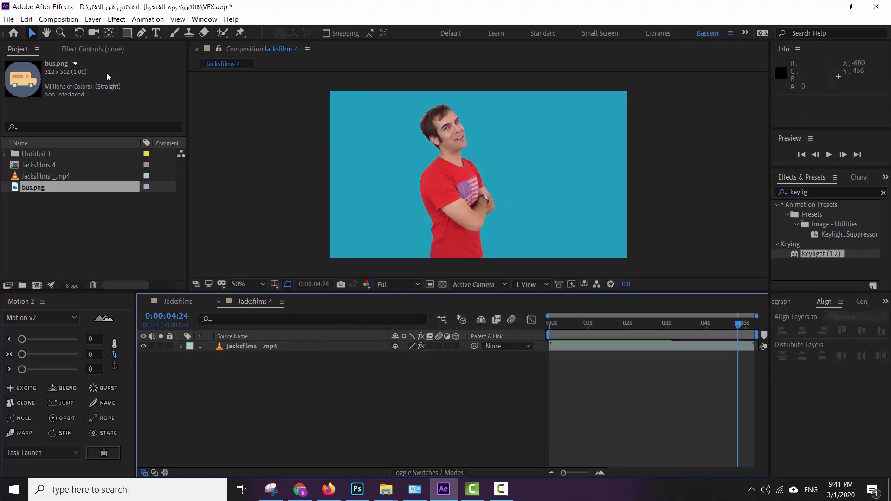
- Collapse and disable Keylight on the presenter layer, then search 'linear colo' in Effects & Presets
key(F3)
click(246, 345)
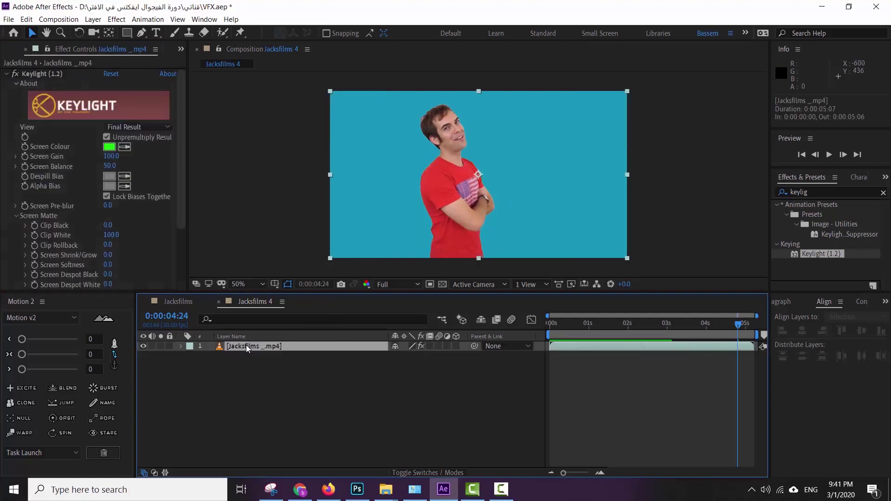
click(26, 76)
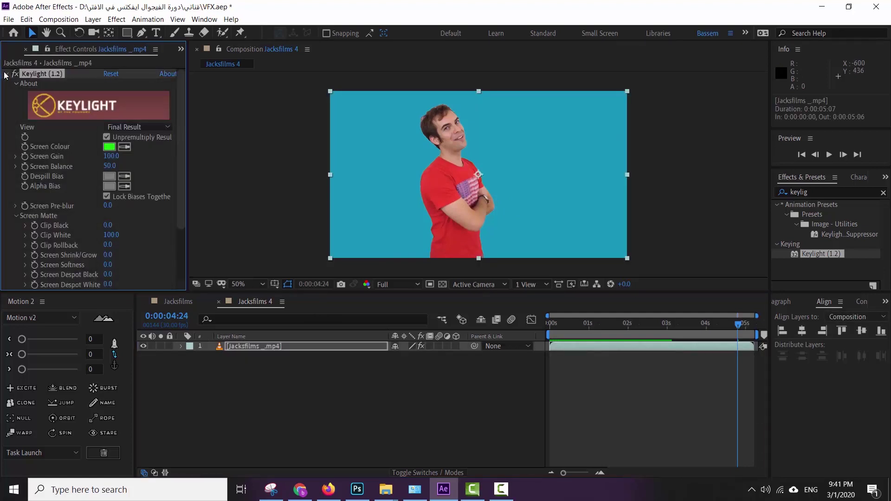
click(6, 74)
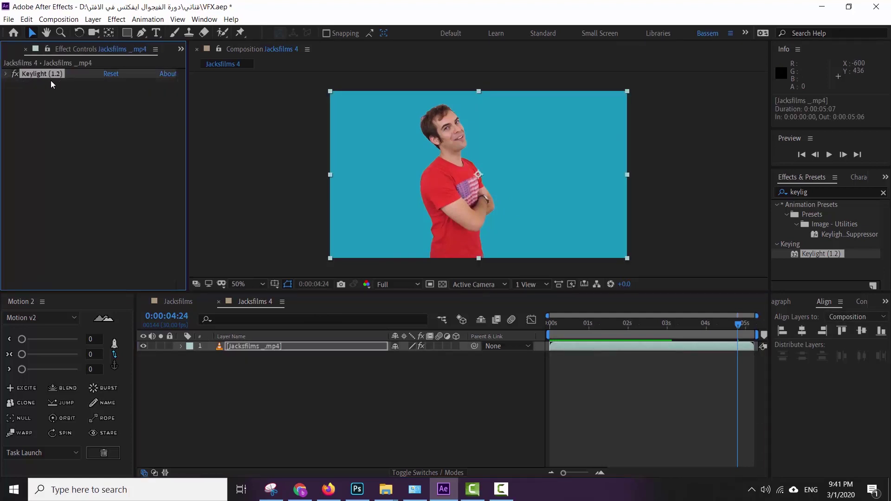
click(14, 73)
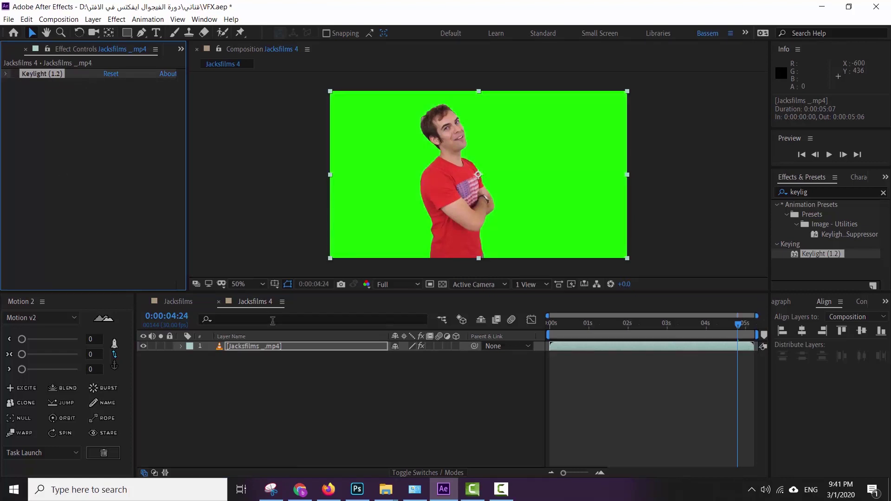
click(829, 192)
text(lin)
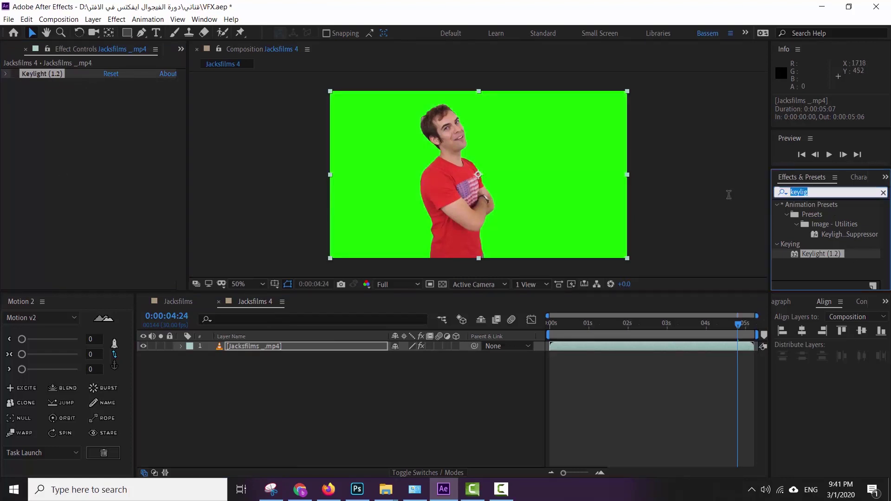
text(ear )
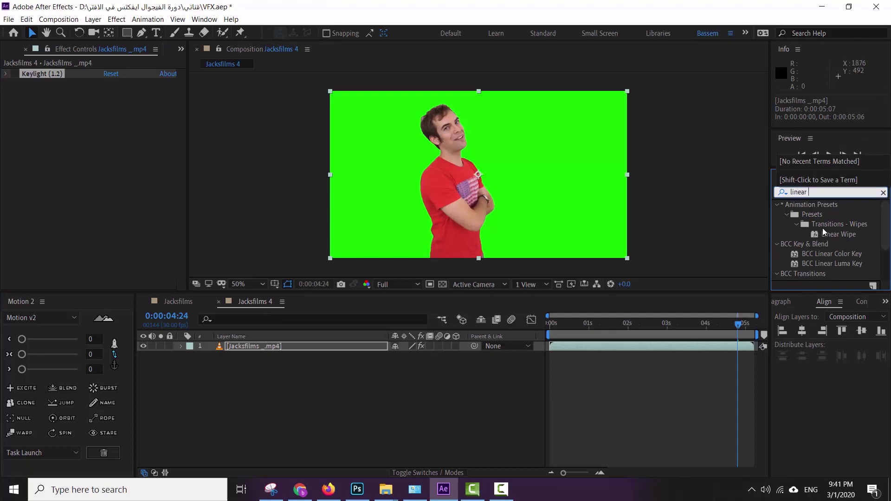
text(colo)
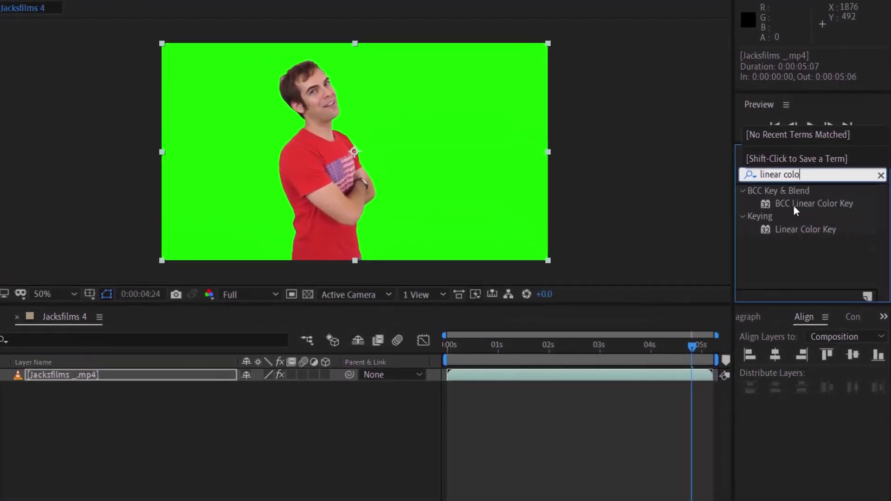
- Apply Linear Color Key to the presenter layer and key out the green background
click(788, 229)
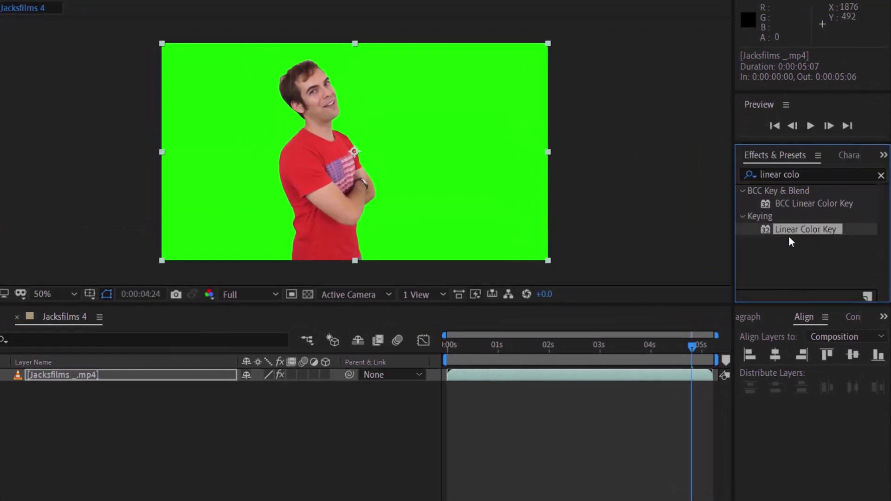
drag(815, 230, 350, 123)
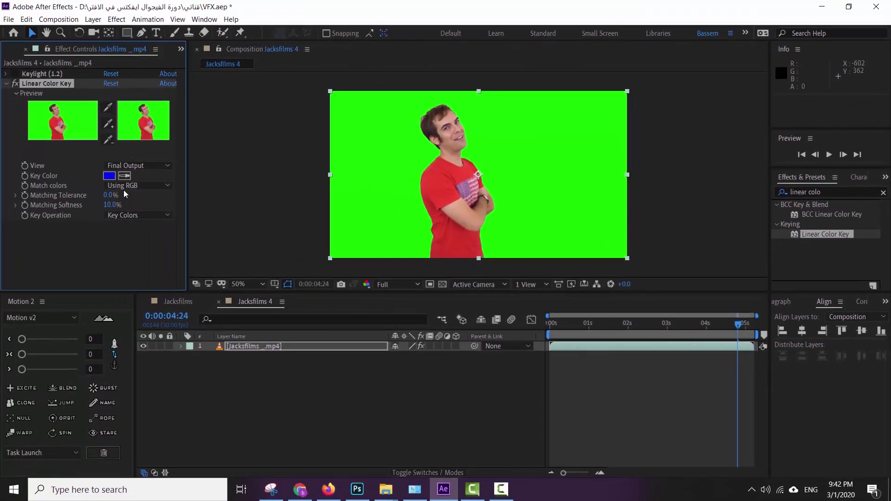
click(124, 176)
click(407, 139)
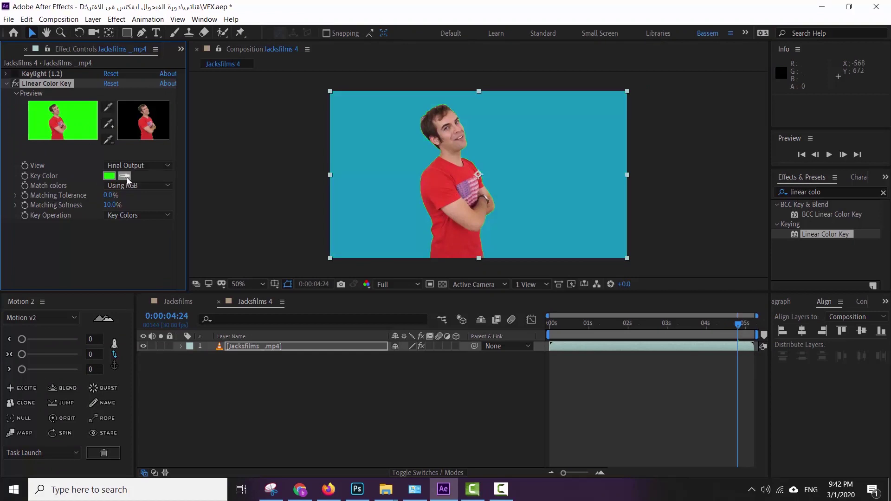
- Tune the key's Matching Tolerance down to 30% while checking the edges in the zoomed viewer
scroll(468, 177, up, 2)
scroll(423, 160, up, 1)
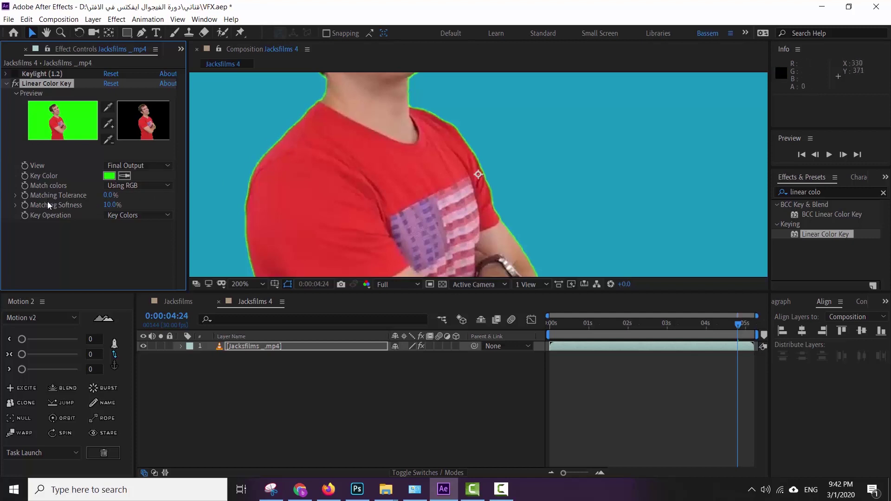
drag(115, 197, 130, 196)
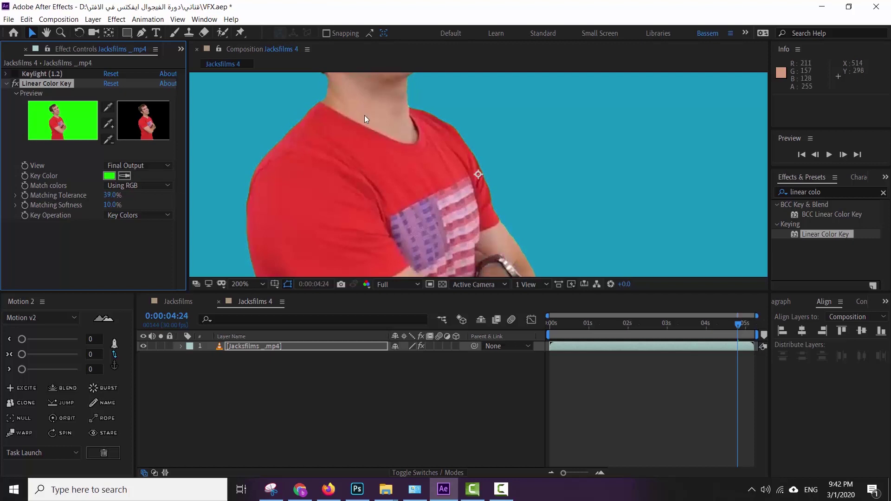
scroll(366, 127, down, 3)
scroll(458, 177, up, 3)
drag(391, 102, 463, 215)
key(v)
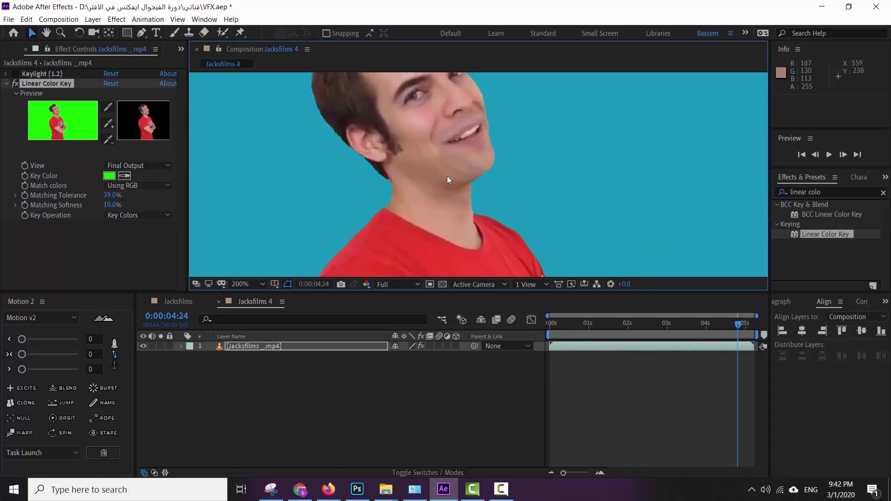
drag(119, 195, 104, 195)
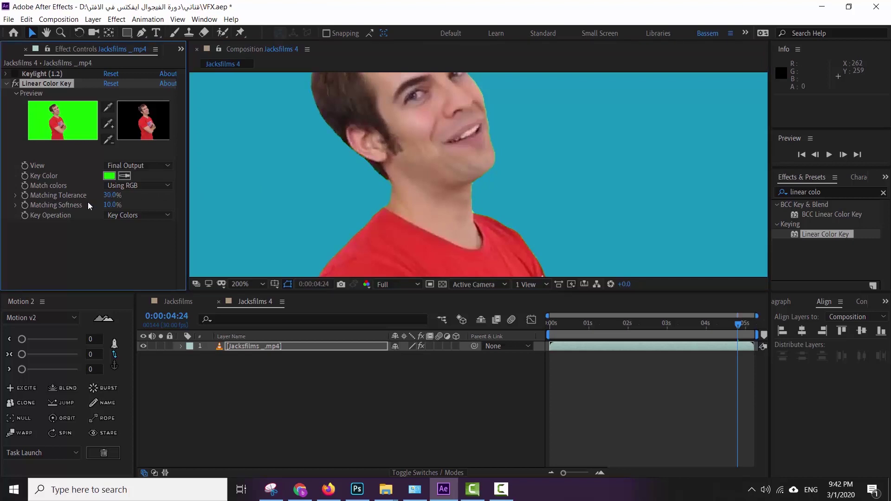
scroll(497, 162, down, 2)
key(h)
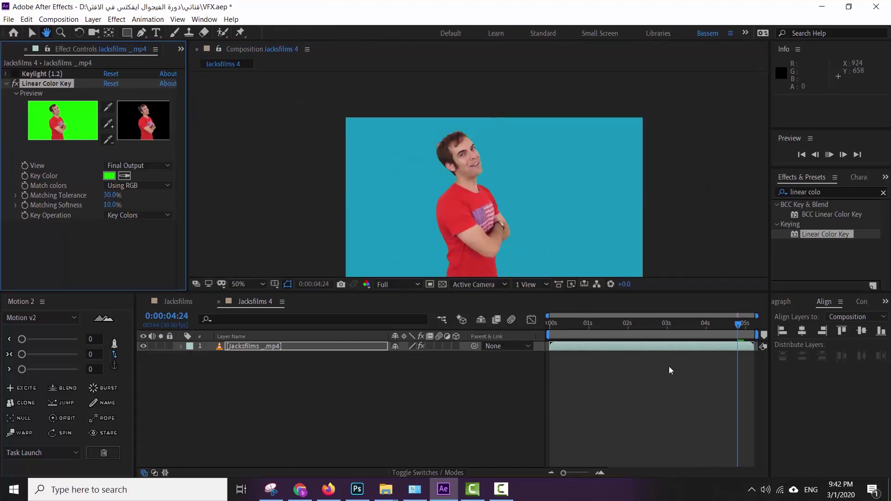
key(space)
scroll(518, 180, down, 2)
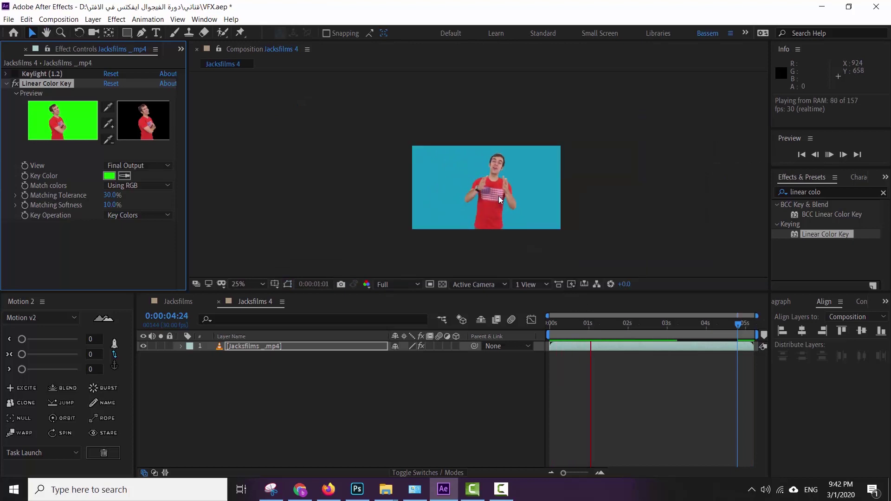
scroll(501, 195, up, 4)
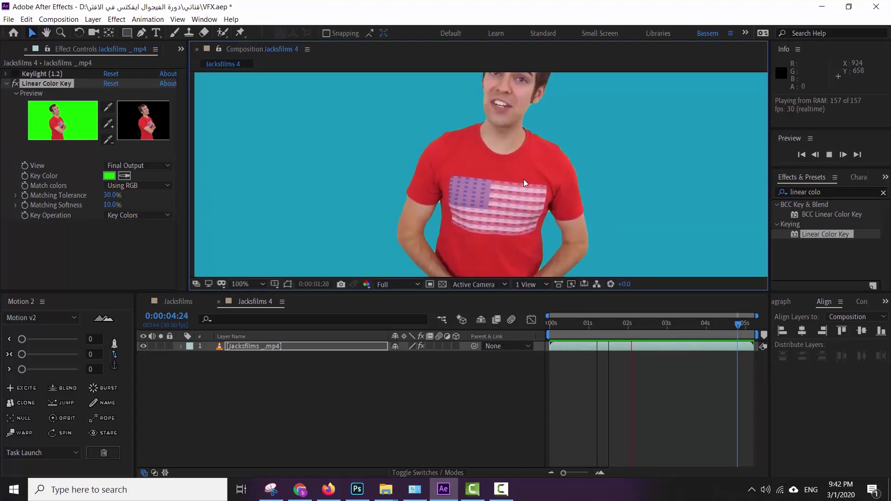
key(space)
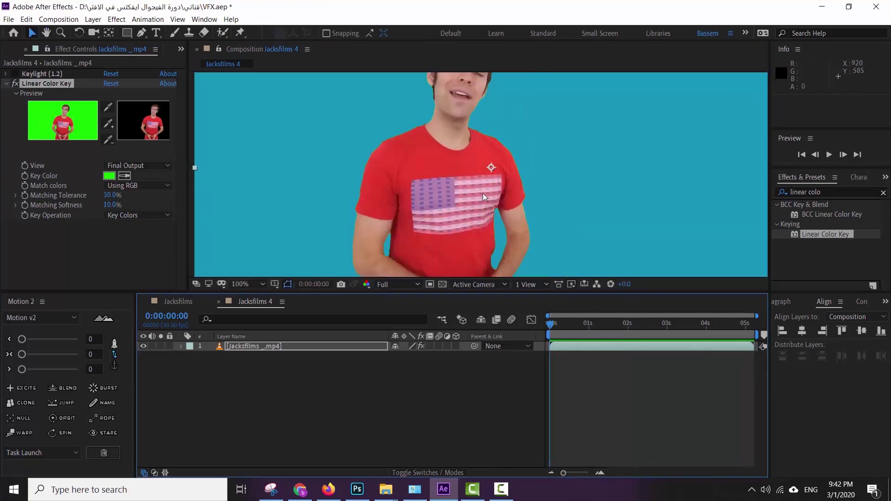
key(comma)
key(comma)
right_click(280, 347)
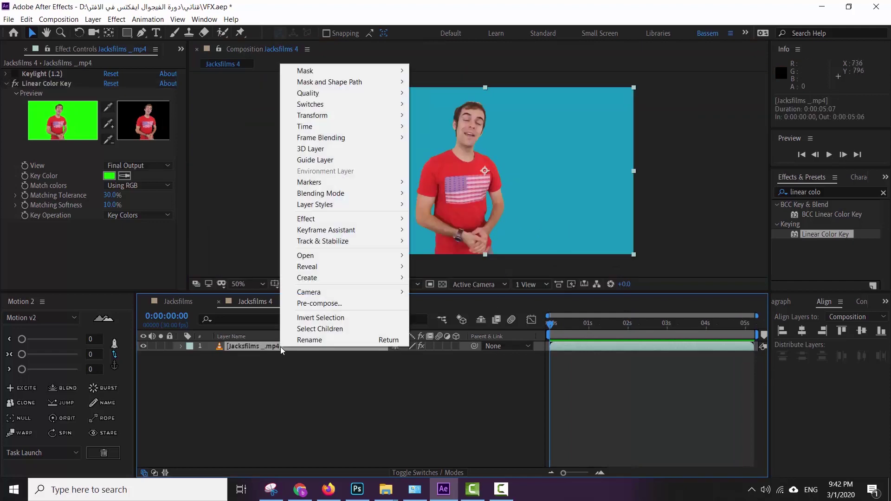
mouse_move(351, 215)
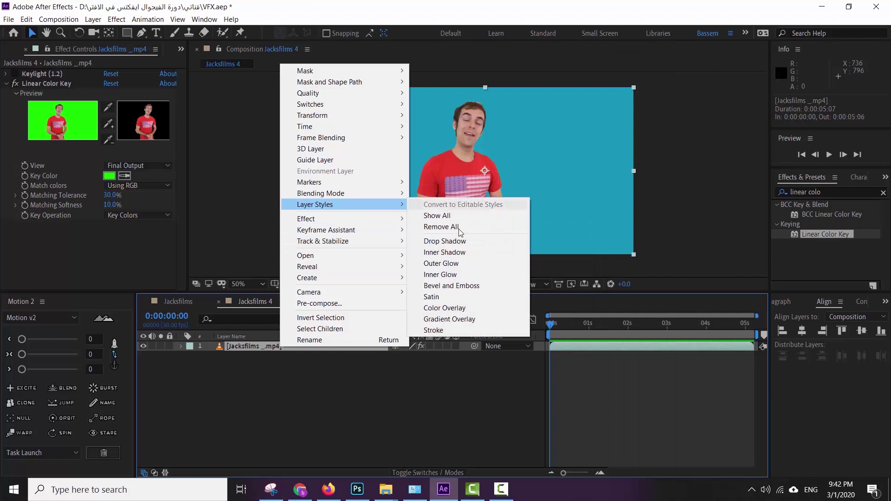
key(Escape)
key(Escape)
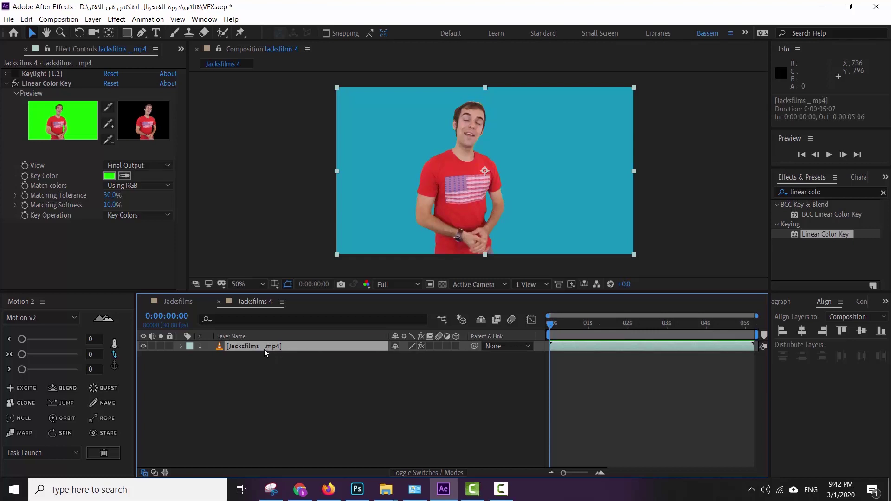
- Rename the footage layer to Main and duplicate it with Ctrl+D
key(Return)
text(Main)
key(Return)
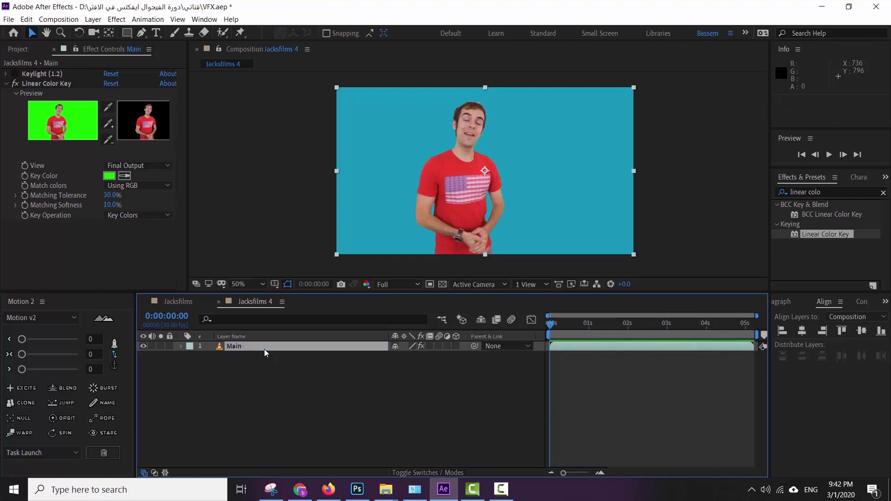
key(ctrl+d)
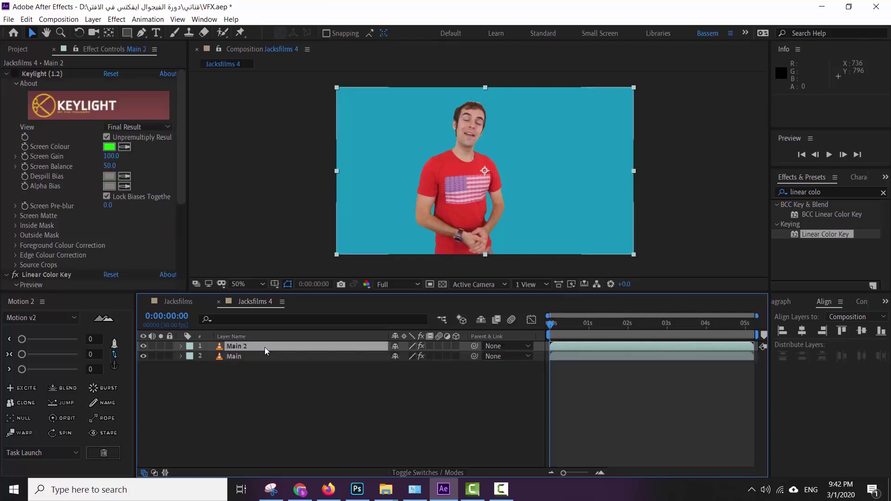
- Add a Stroke layer style to the duplicate and rename it Storke
key(Return)
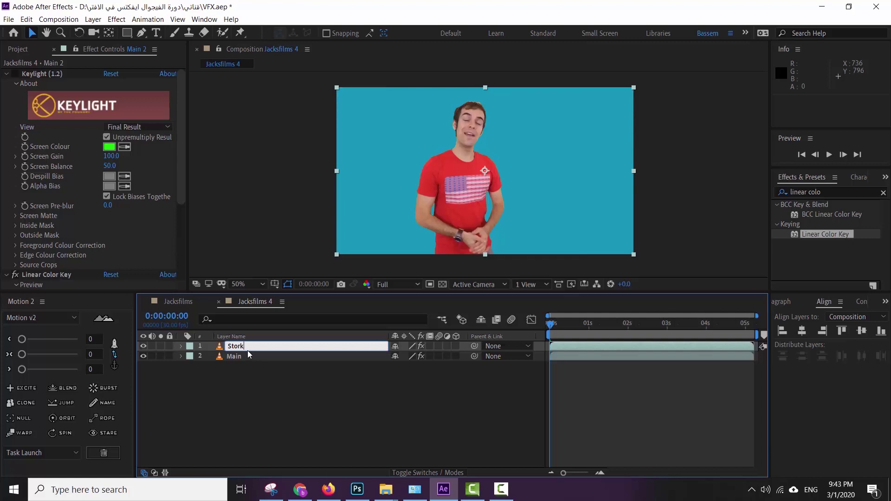
key(Return)
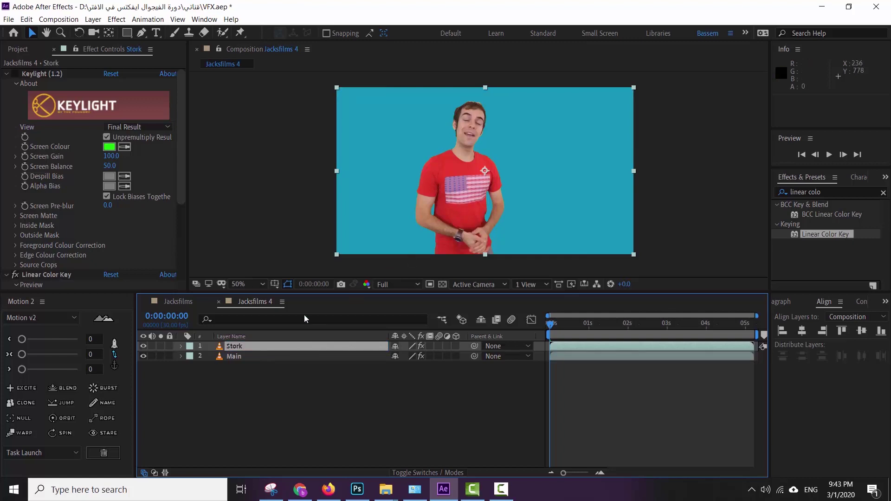
right_click(249, 347)
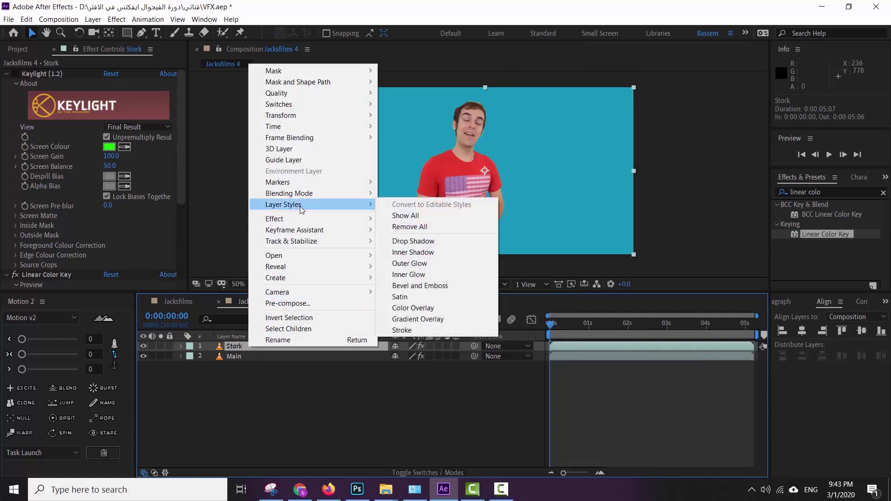
click(402, 330)
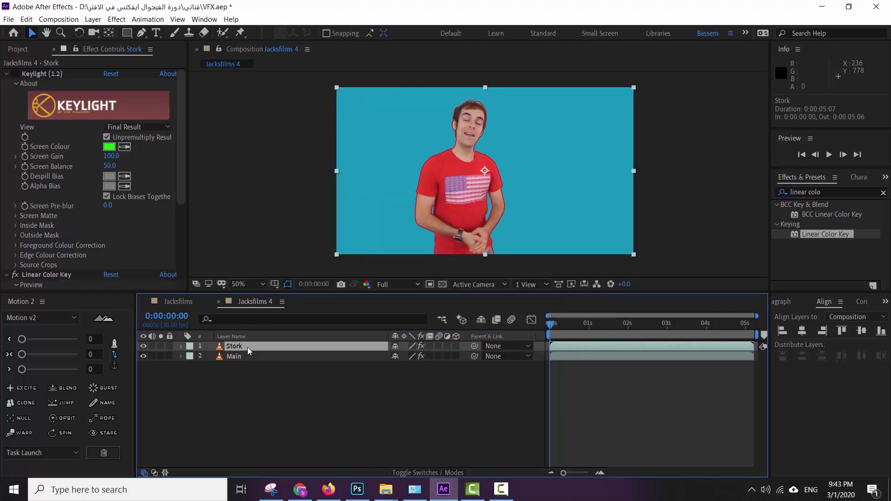
key(Return)
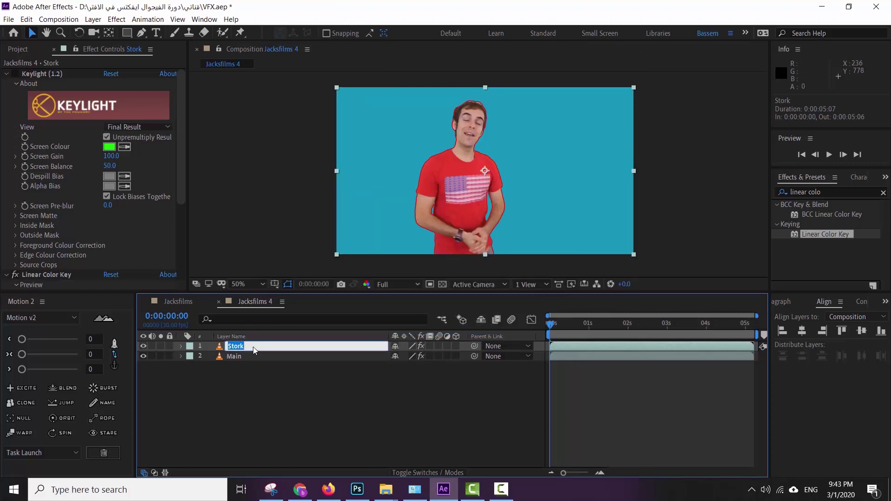
text(Storke)
key(Return)
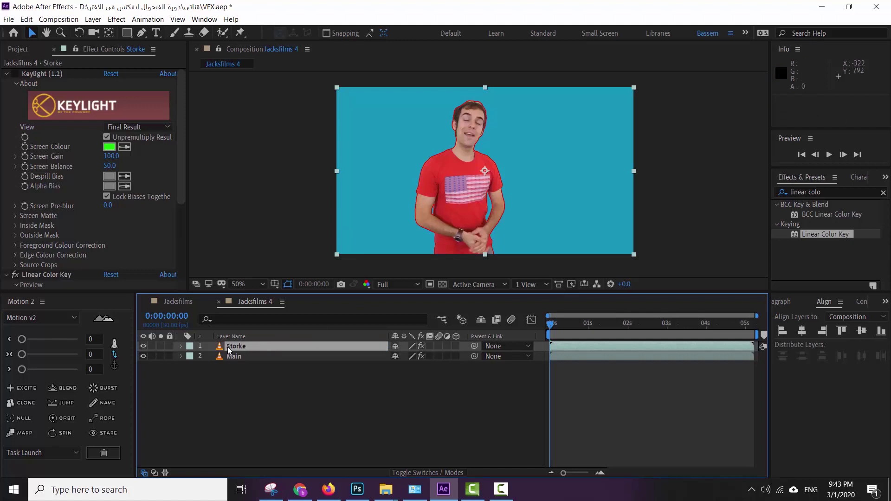
- Reduce Fill Opacity in the Storke layer's Advanced Blending settings
click(181, 346)
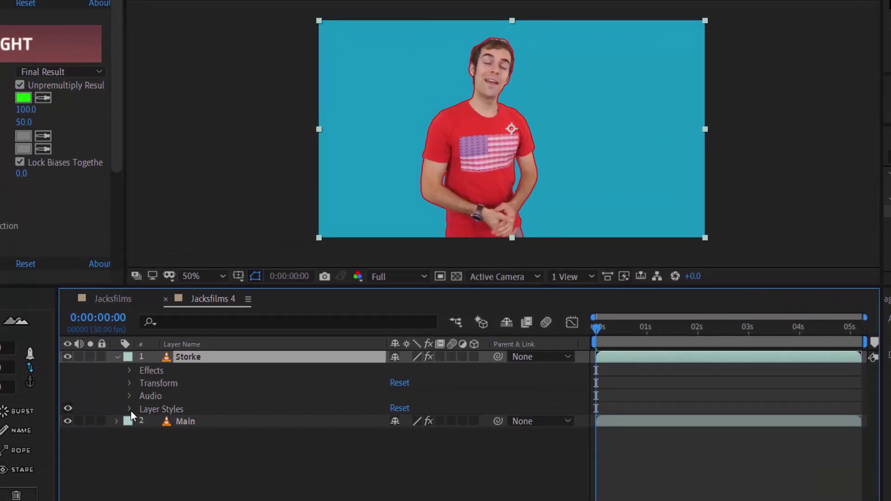
click(129, 409)
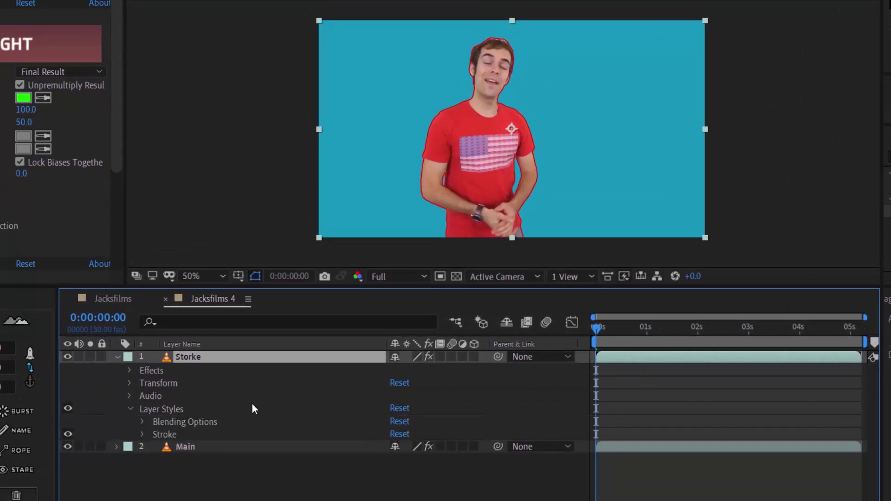
click(142, 422)
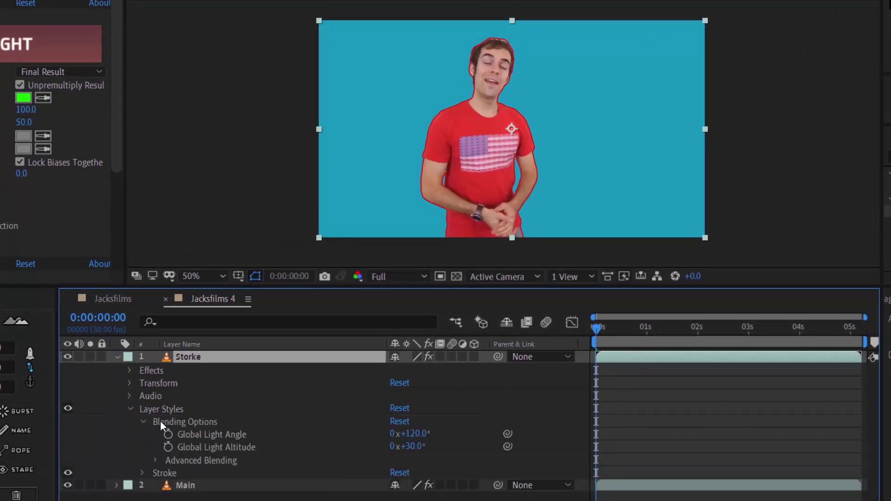
click(156, 460)
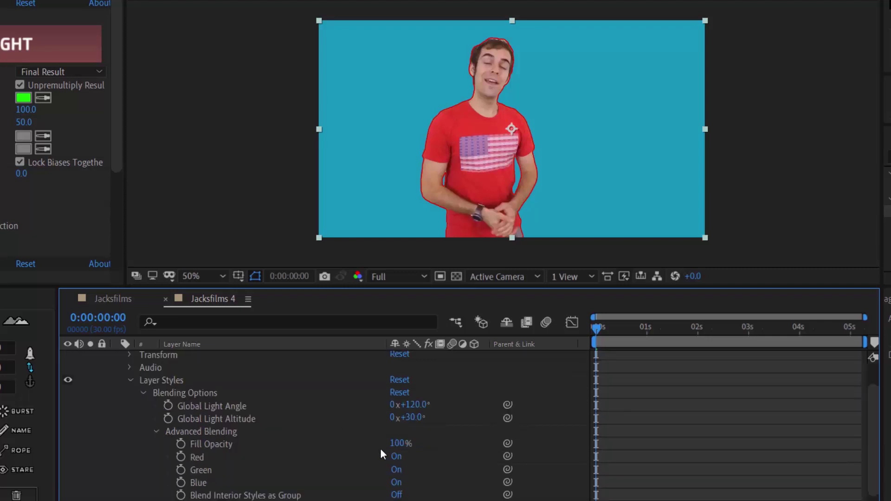
drag(400, 444, 333, 446)
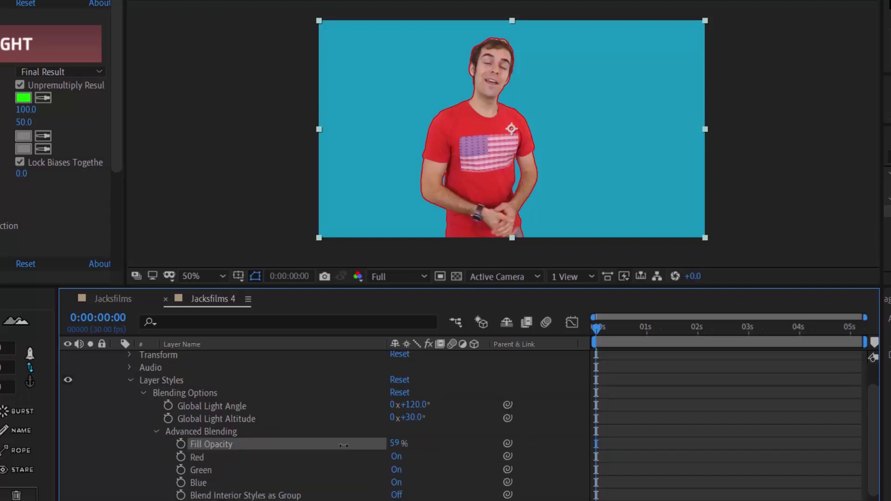
click(396, 456)
scroll(180, 369, up, 2)
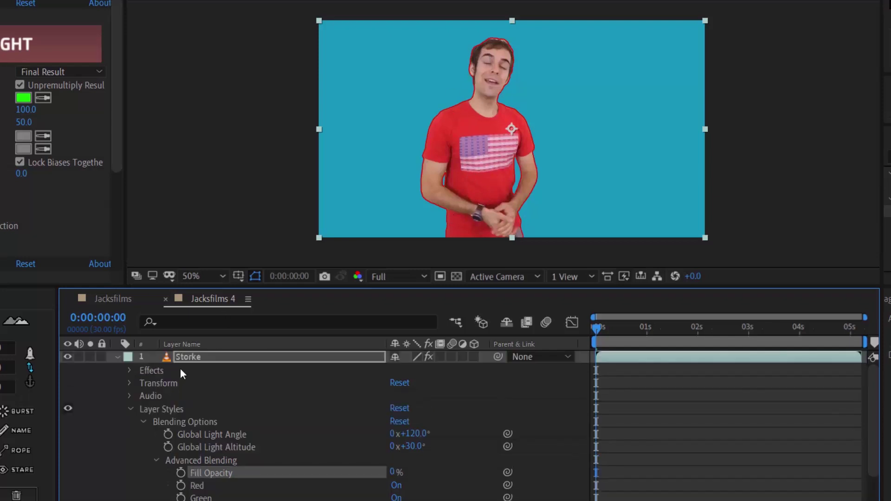
- Hide the Main layer and set Storke's stroke Size to 20
click(130, 408)
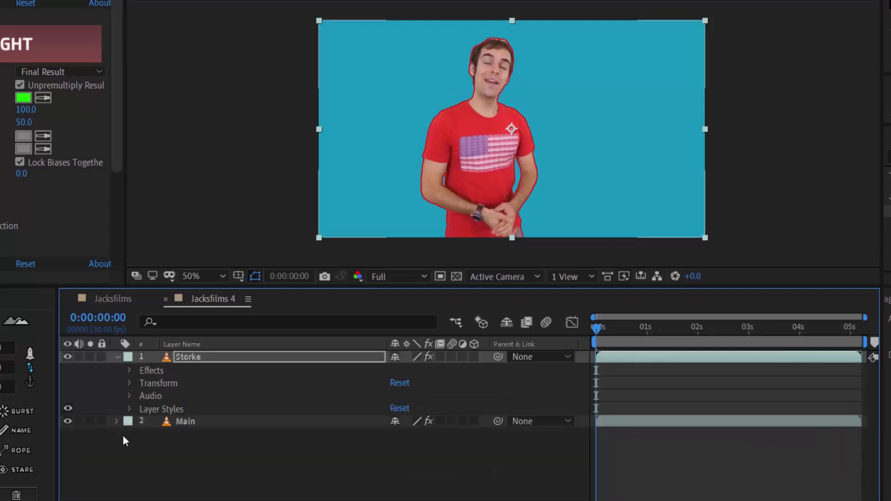
click(84, 422)
click(69, 421)
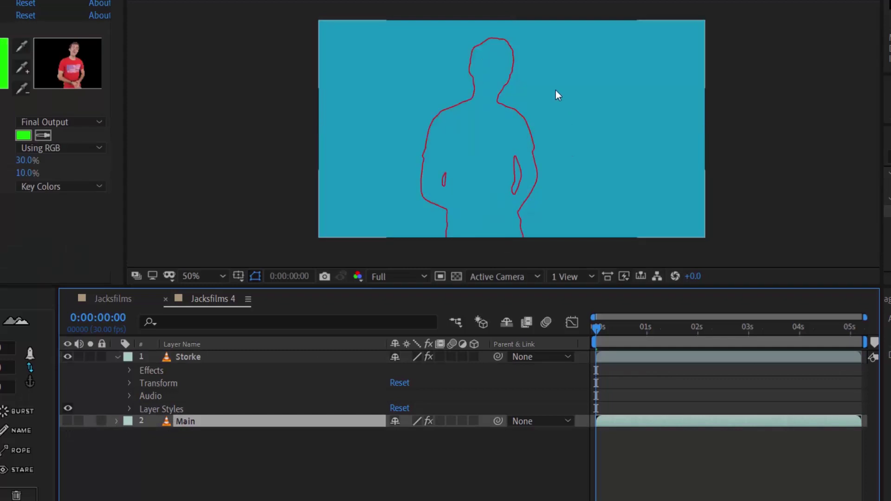
click(132, 408)
scroll(287, 404, down, 3)
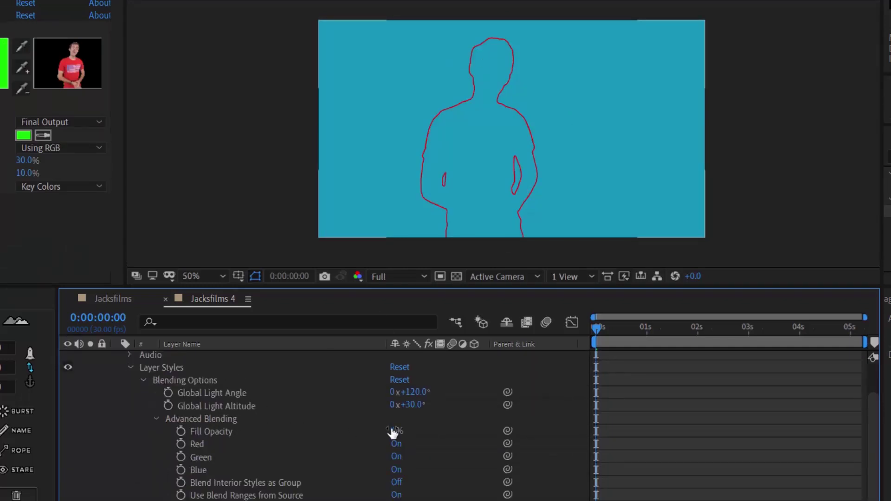
click(157, 419)
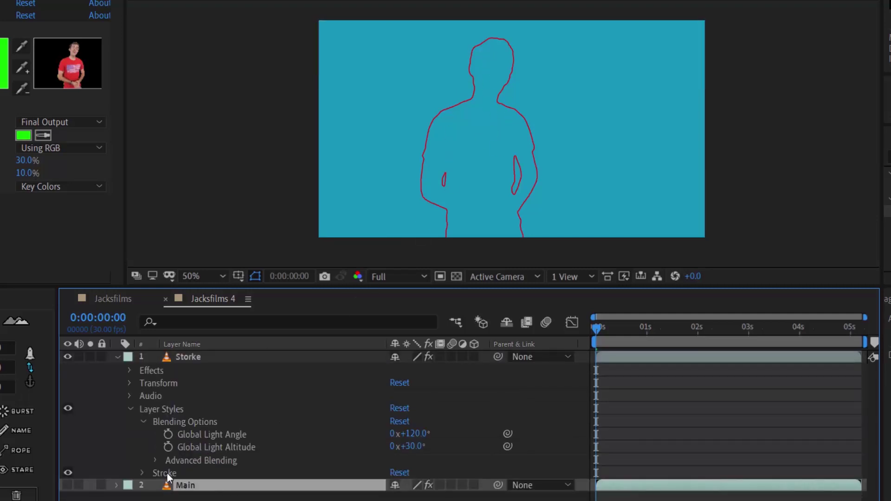
click(142, 474)
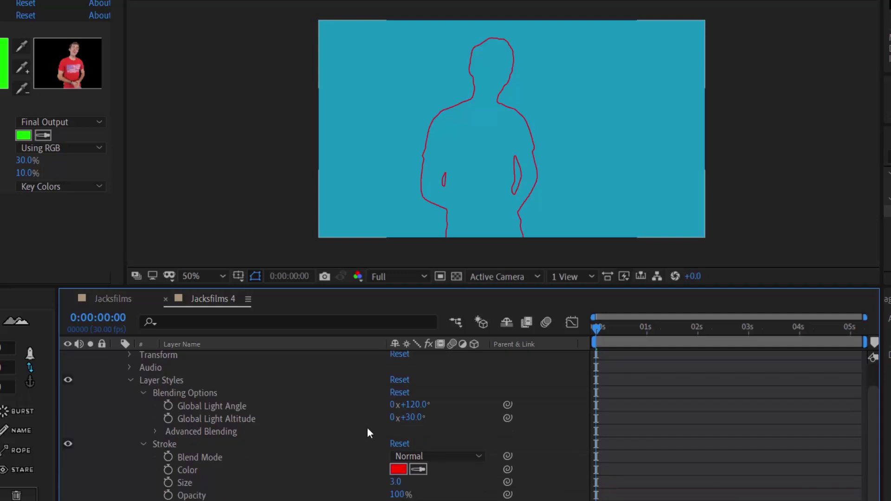
click(396, 483)
text(20)
key(Return)
scroll(130, 360, up, 3)
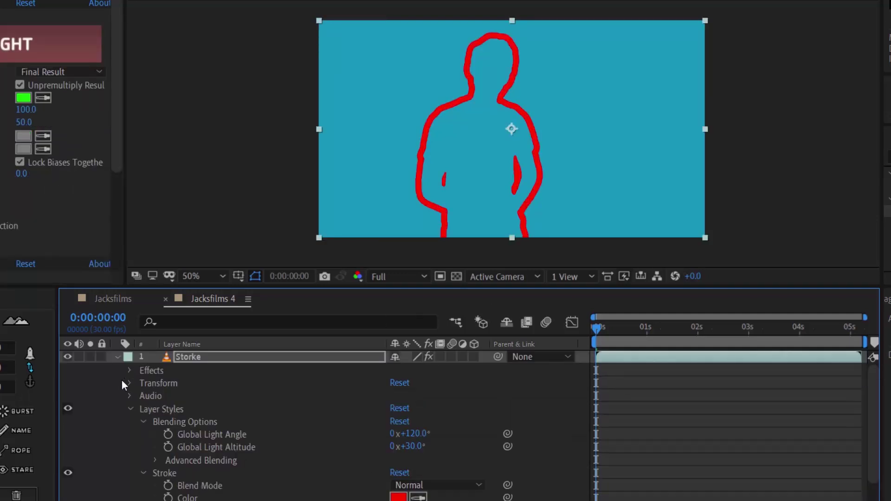
click(118, 357)
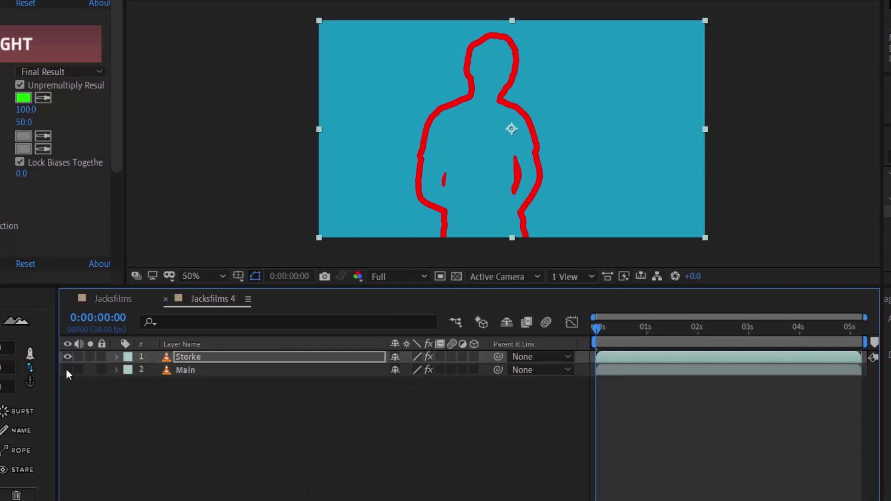
- Move the Storke layer below Main in the timeline and twirl open Storke's properties
click(210, 374)
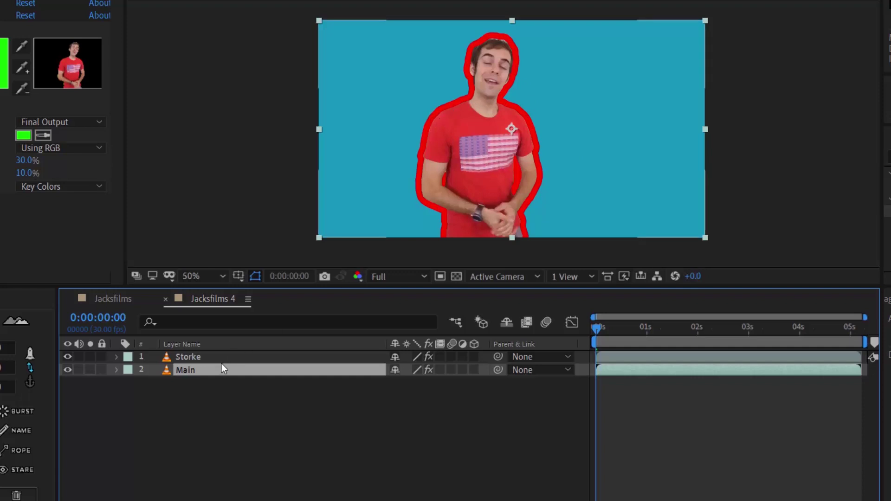
drag(221, 357, 219, 377)
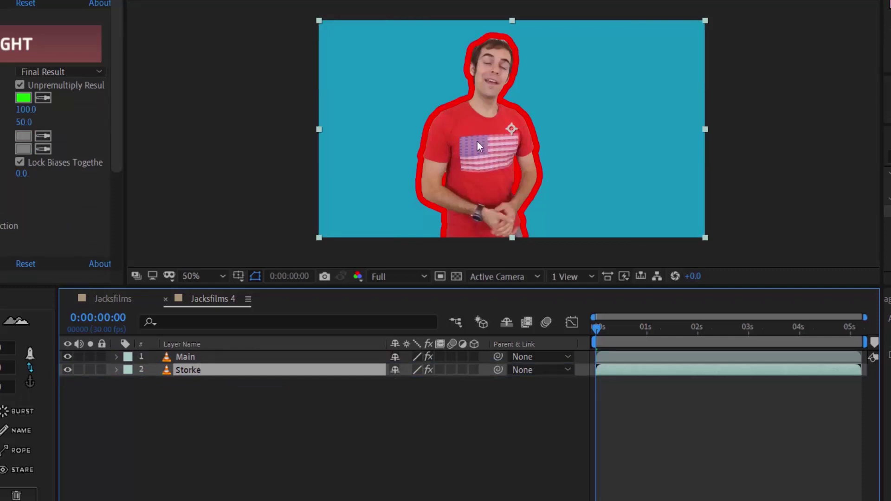
click(116, 370)
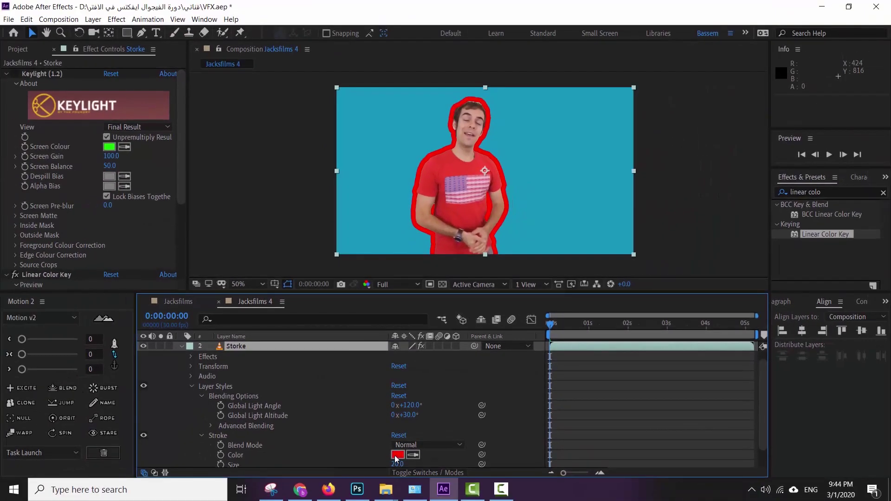
- Change Storke's stroke colour from red to blue (#000BFF)
click(396, 456)
click(195, 235)
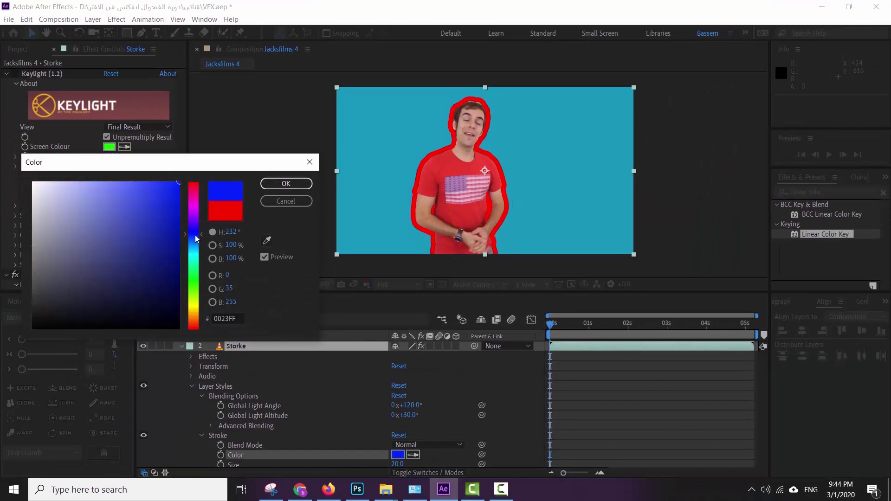
drag(195, 239, 196, 235)
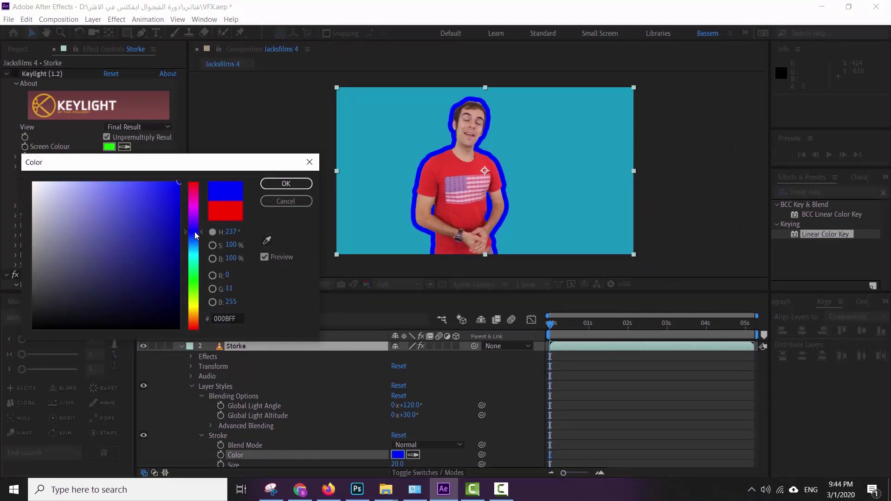
click(281, 188)
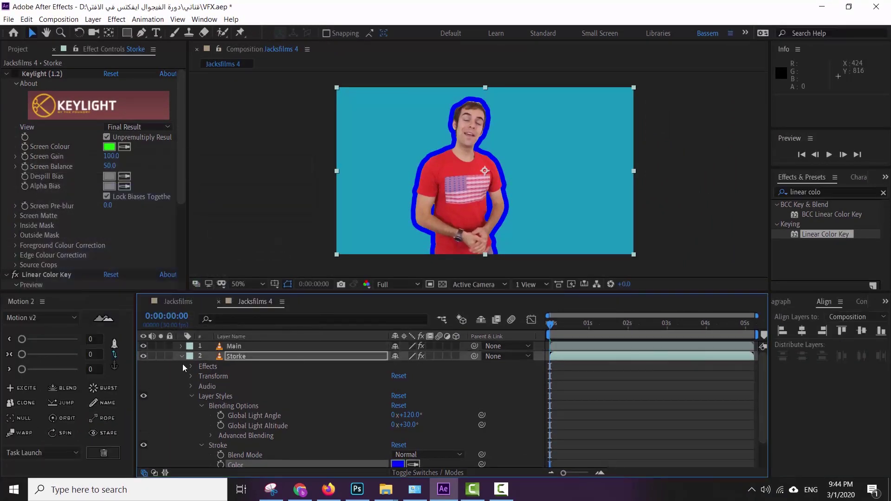
click(181, 356)
key(Return)
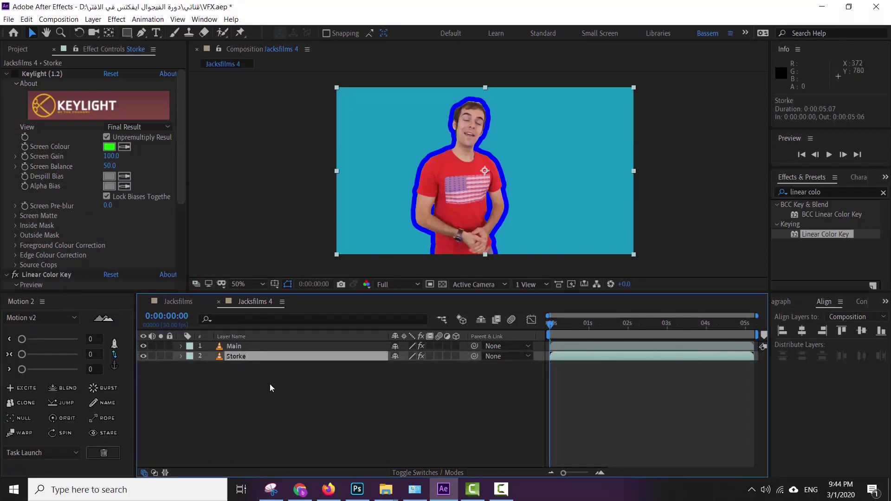
- Duplicate Storke and set the Storke 2 copy's stroke colour to green
key(ctrl+d)
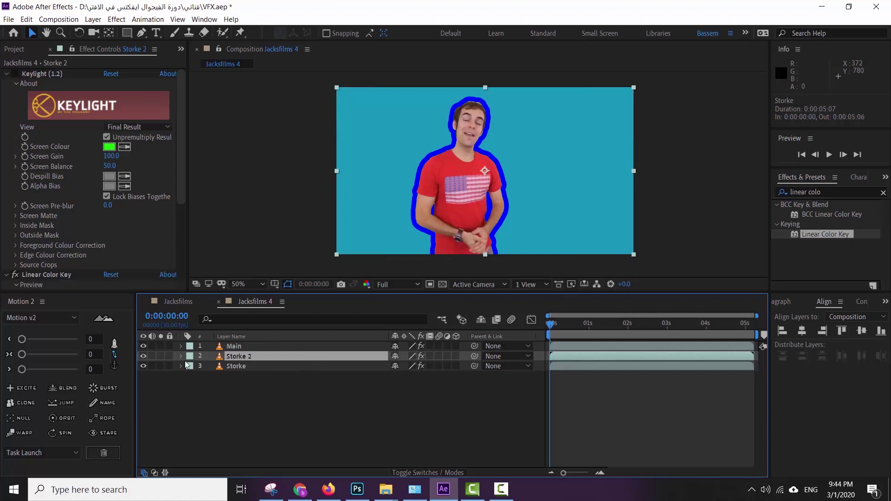
click(181, 356)
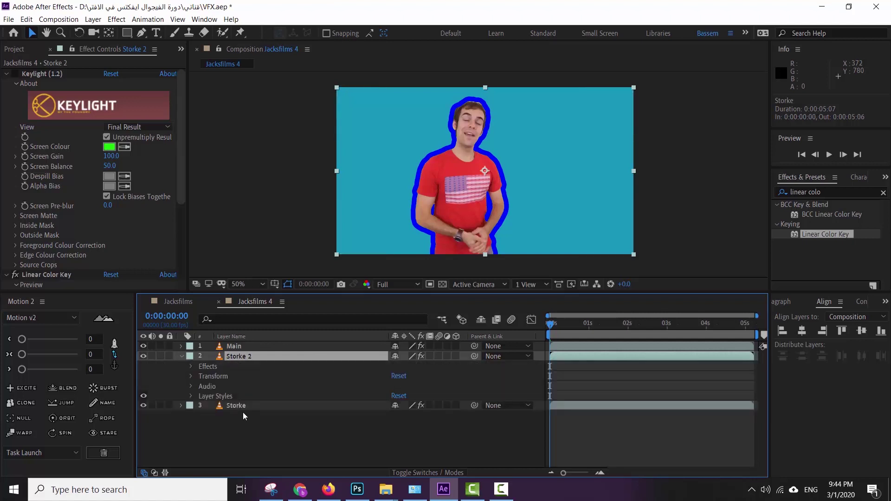
click(191, 396)
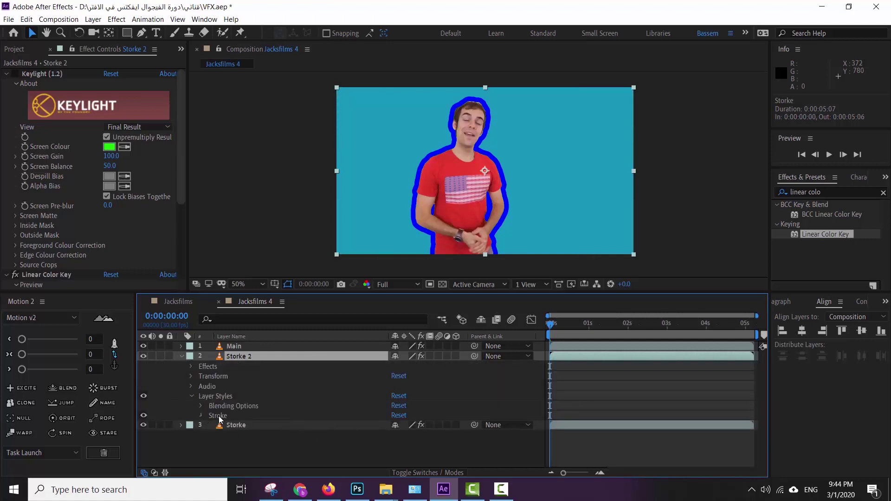
click(201, 416)
click(397, 433)
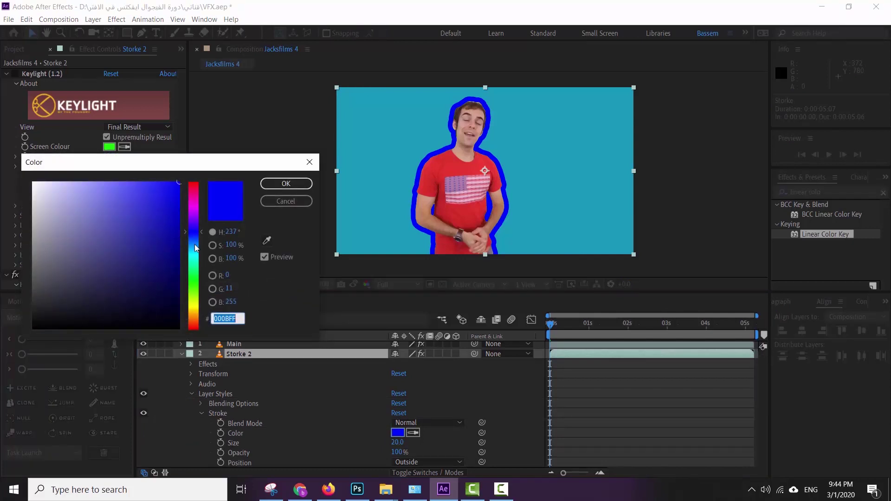
click(196, 279)
click(286, 184)
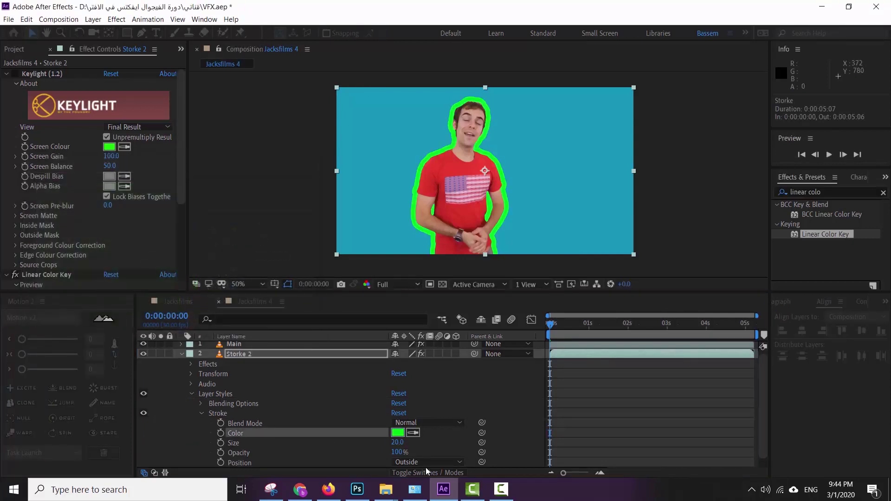
- Set Storke 2's stroke Size to 40 and move it below Storke
click(397, 443)
text(40)
key(Return)
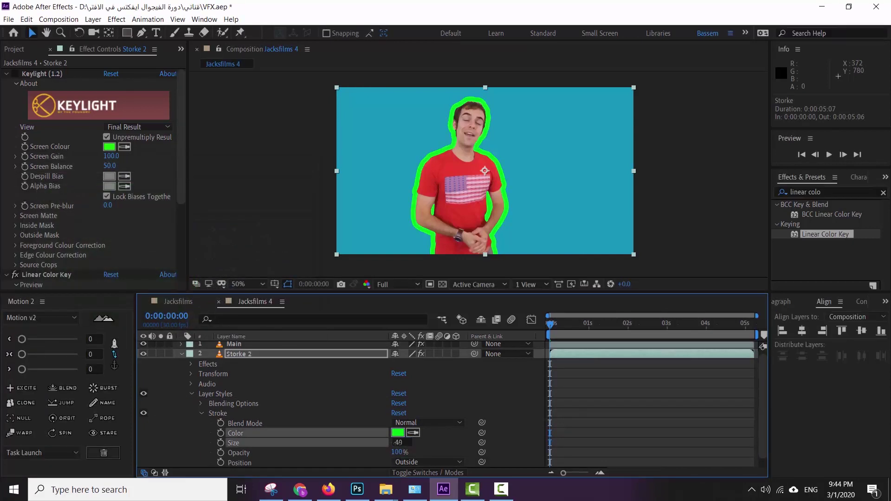
click(183, 354)
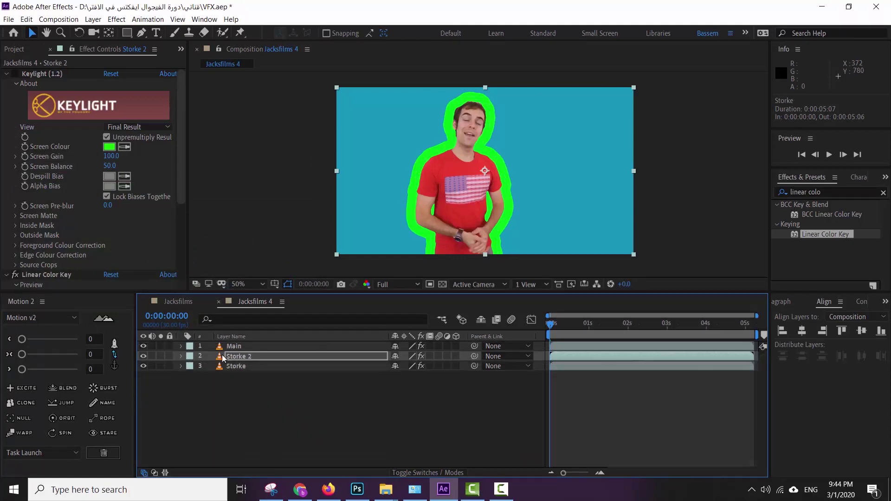
drag(227, 356, 227, 374)
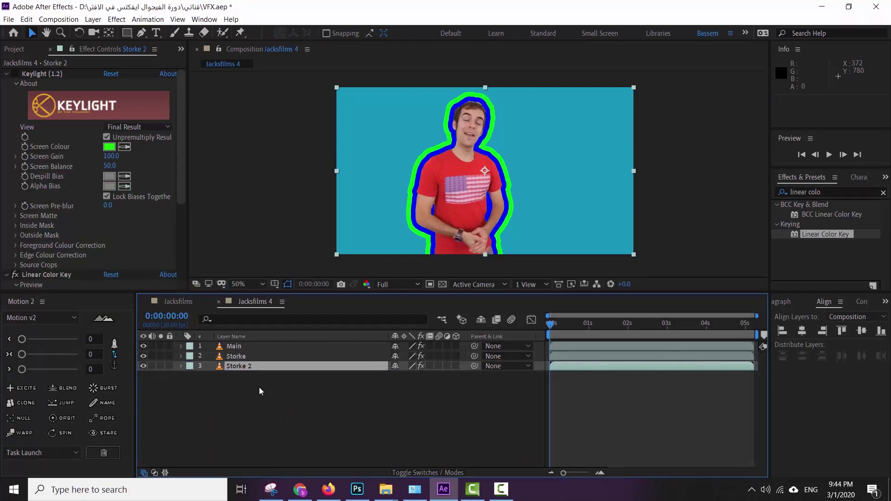
- Rename the Storke 2 layer to Storke 2green
click(244, 355)
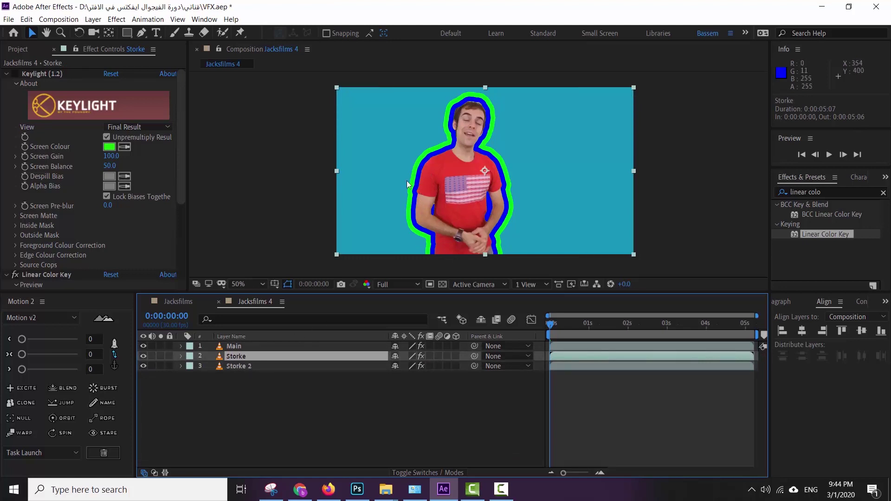
click(268, 367)
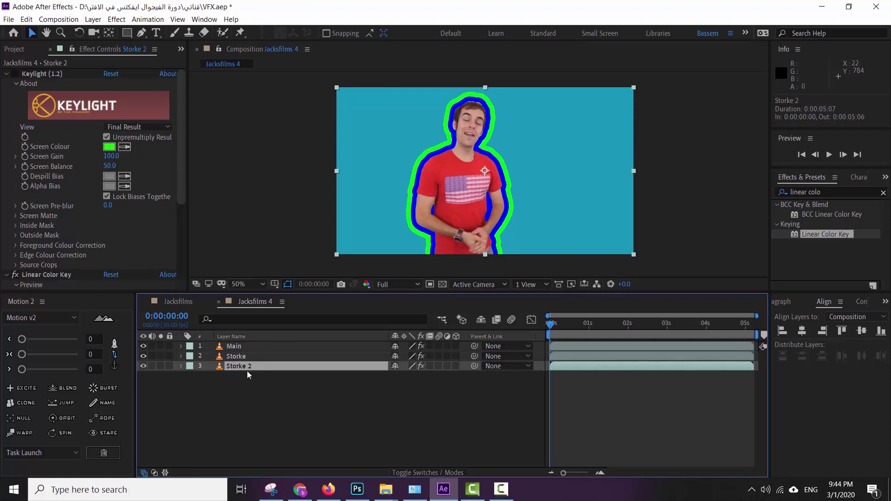
key(Return)
text(een)
key(Return)
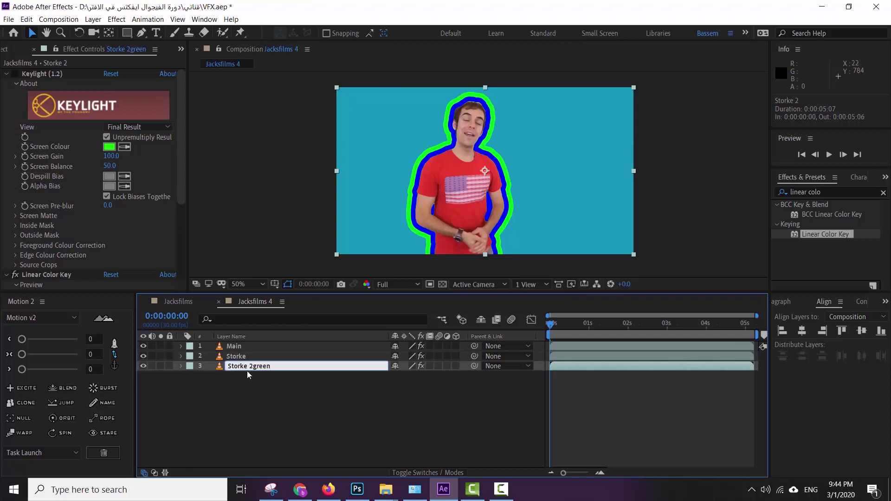
- Duplicate Storke 2green and rename the copy Storke red
key(ctrl+d)
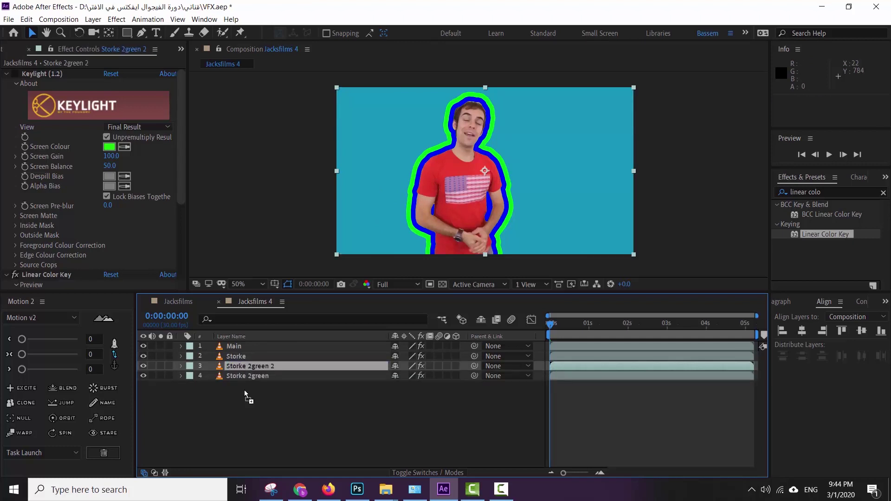
key(Return)
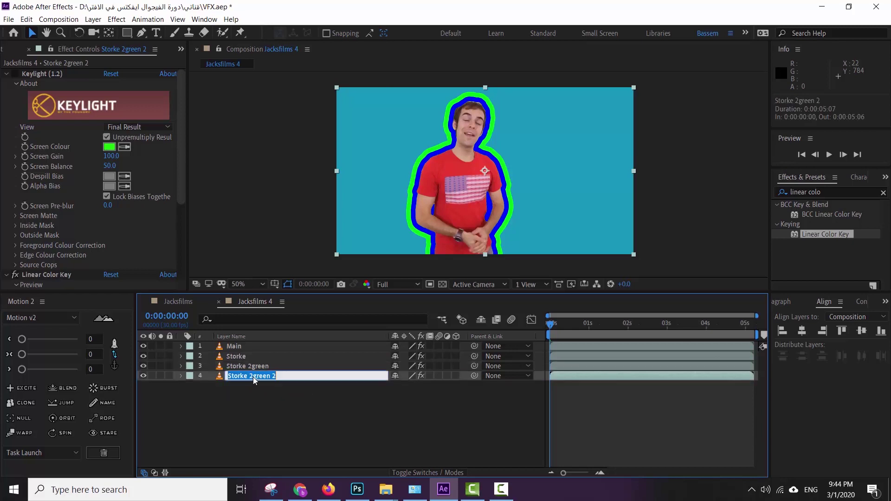
key(BackSpace)
key(BackSpace)
key(BackSpace)
key(Return)
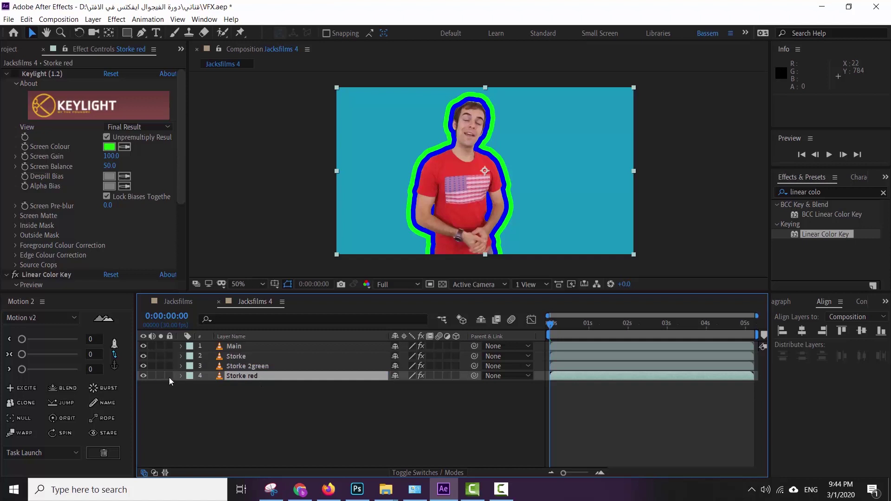
- Give Storke red a stroke using the shirt's red, sampled from the comp, at Size 60
click(182, 376)
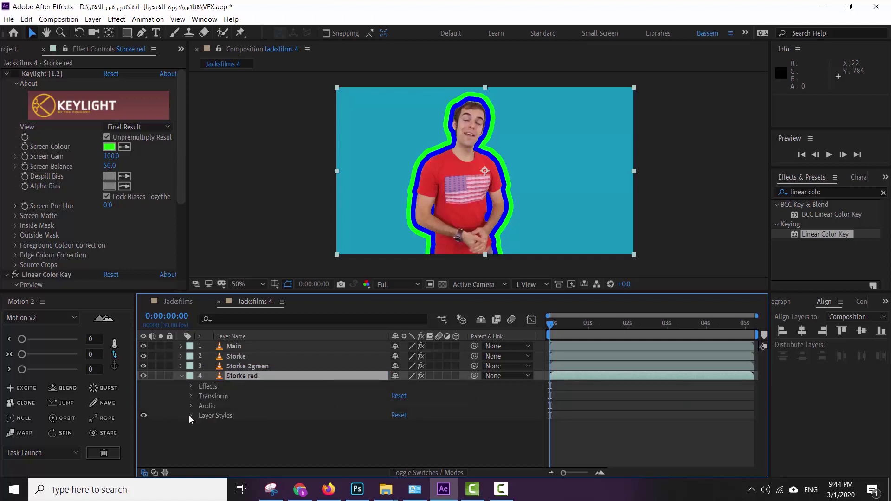
click(190, 417)
click(201, 435)
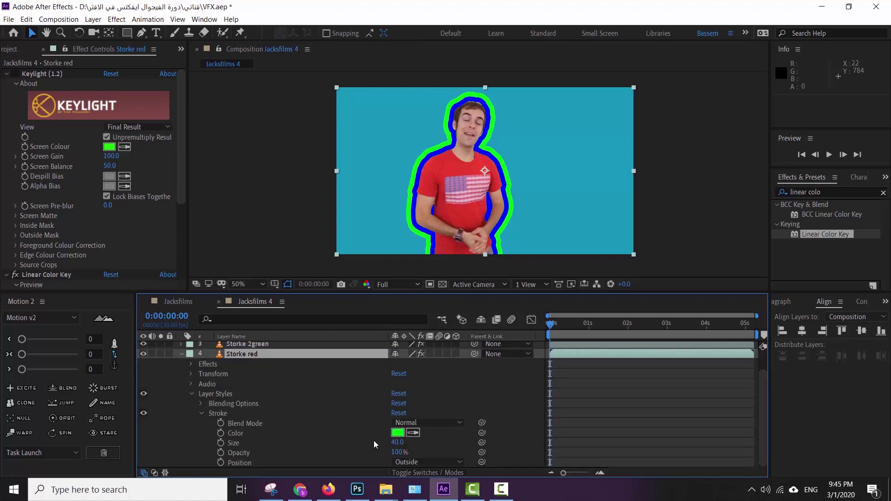
click(398, 433)
click(267, 240)
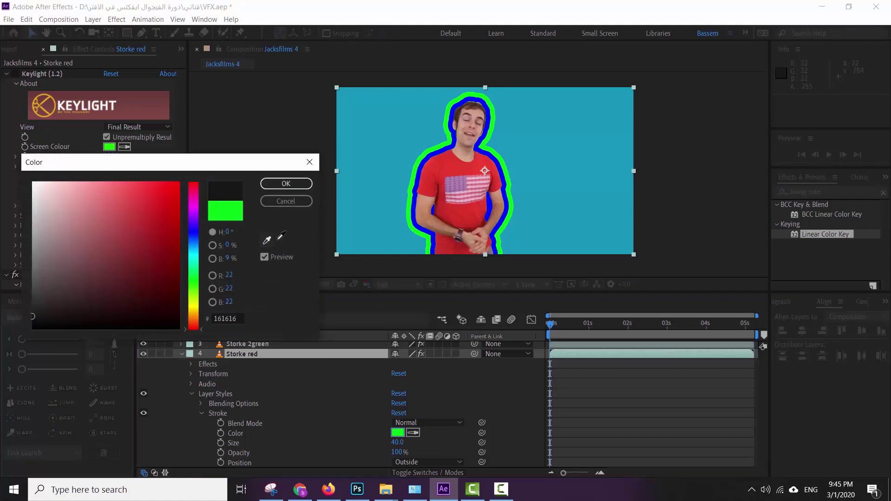
click(440, 191)
click(286, 183)
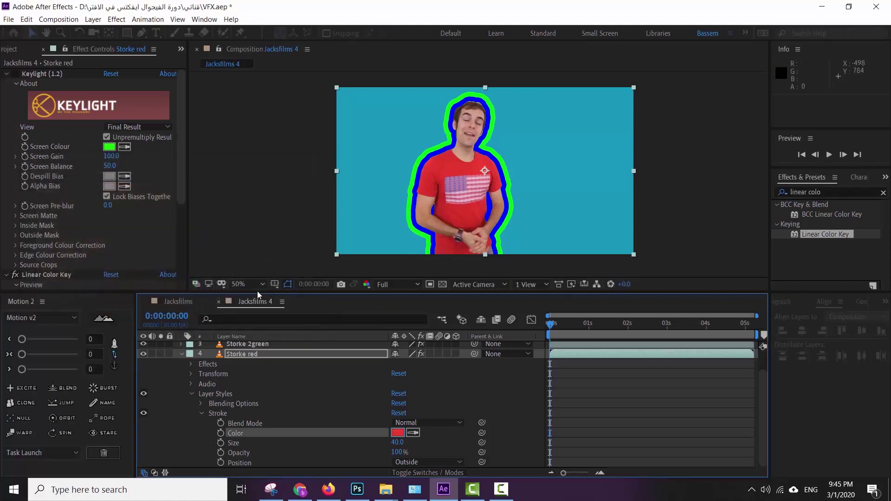
click(394, 443)
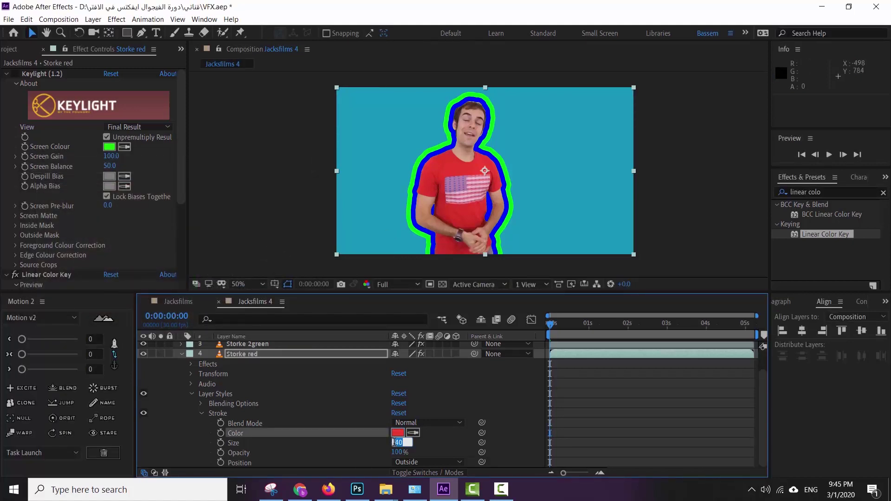
text(60)
key(Return)
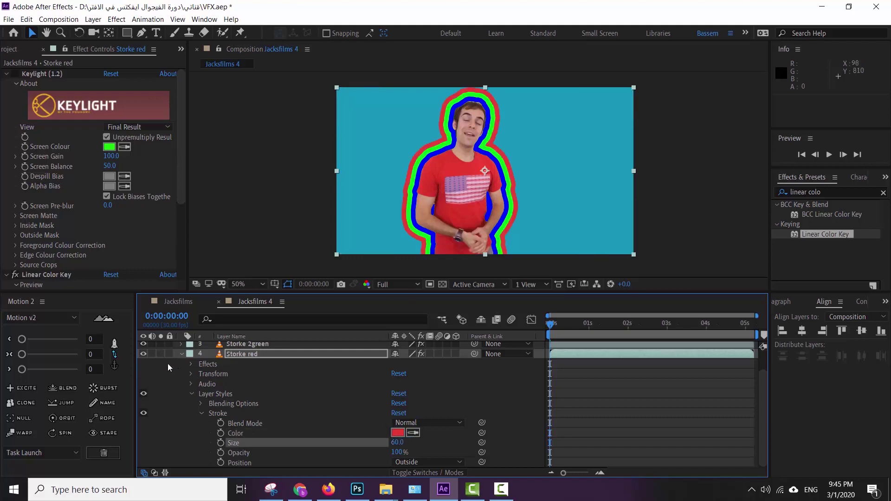
click(181, 355)
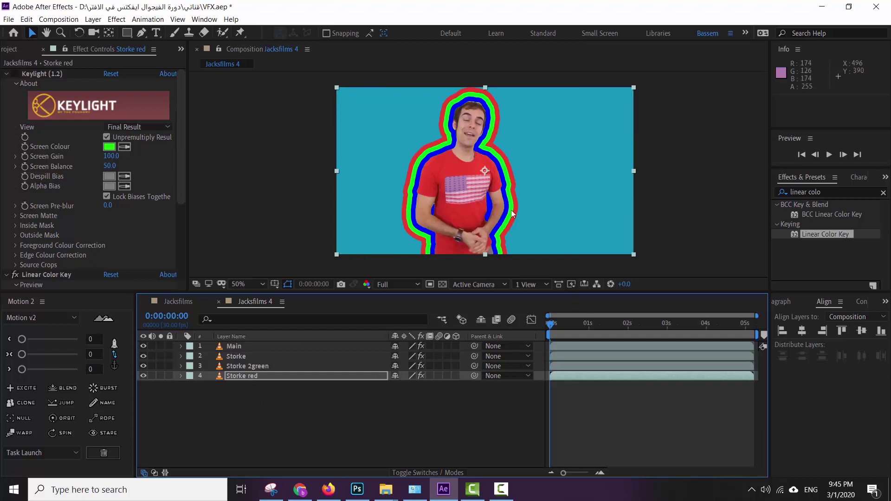
- Preview the composition at Half resolution, then rewind to the start and expand Storke red
key(space)
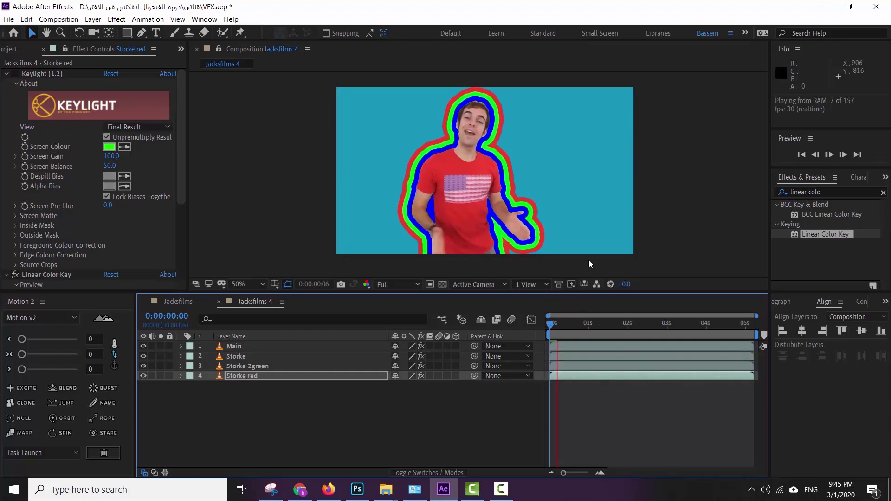
click(392, 284)
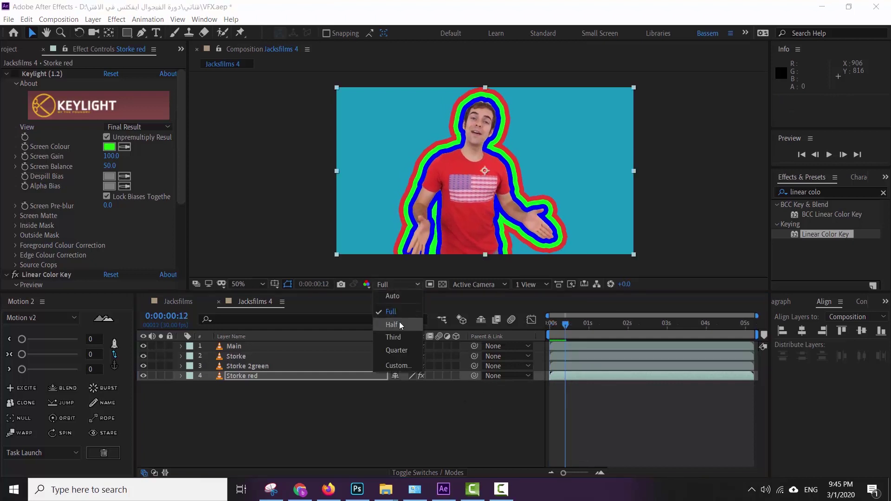
click(399, 320)
key(space)
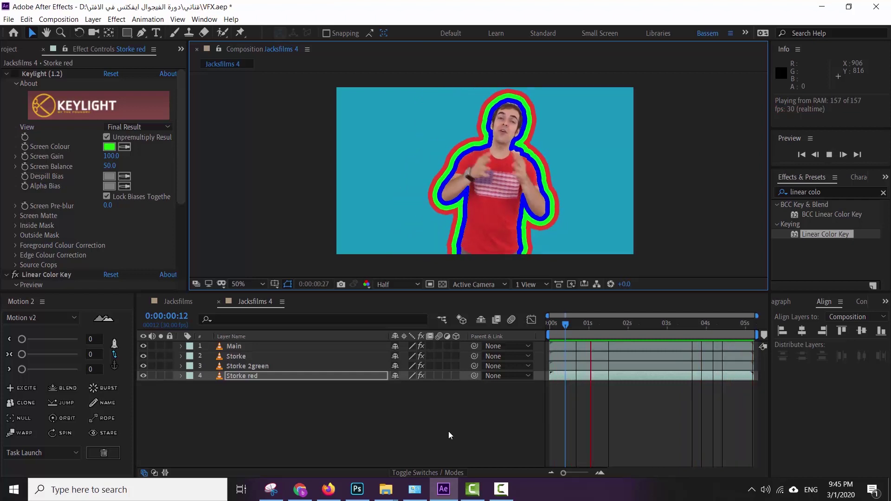
key(space)
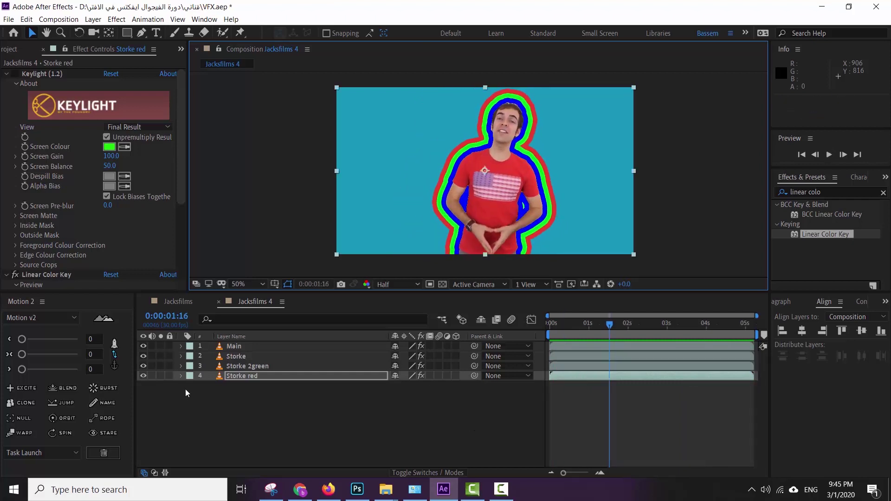
drag(600, 329, 550, 338)
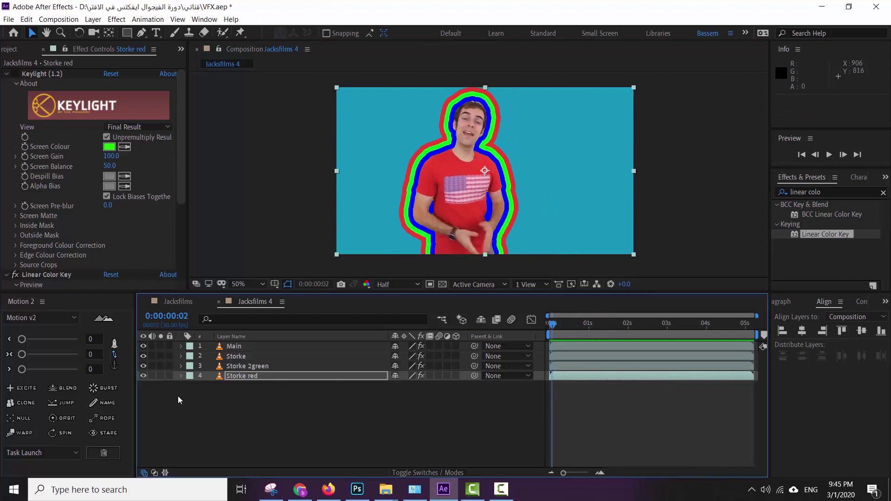
click(181, 376)
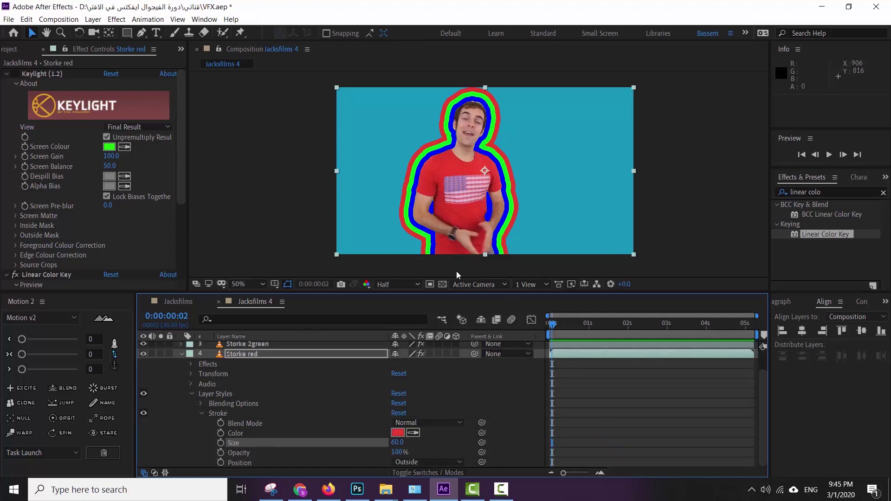
- Keyframe the red stroke's Size at 1 near the start of the clip
click(220, 443)
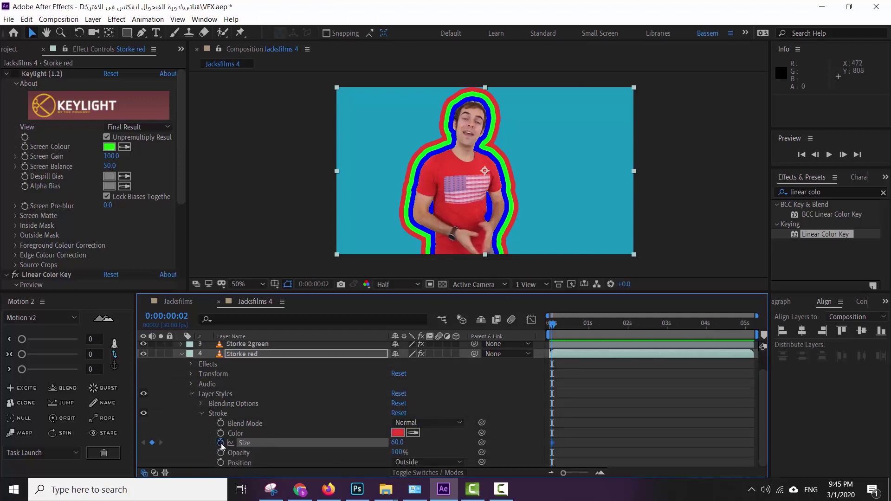
click(398, 443)
text(1)
key(Return)
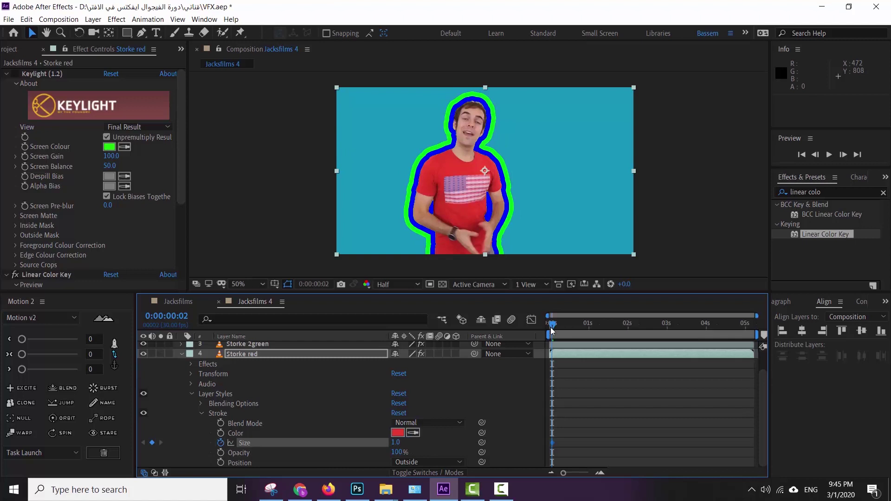
key(space)
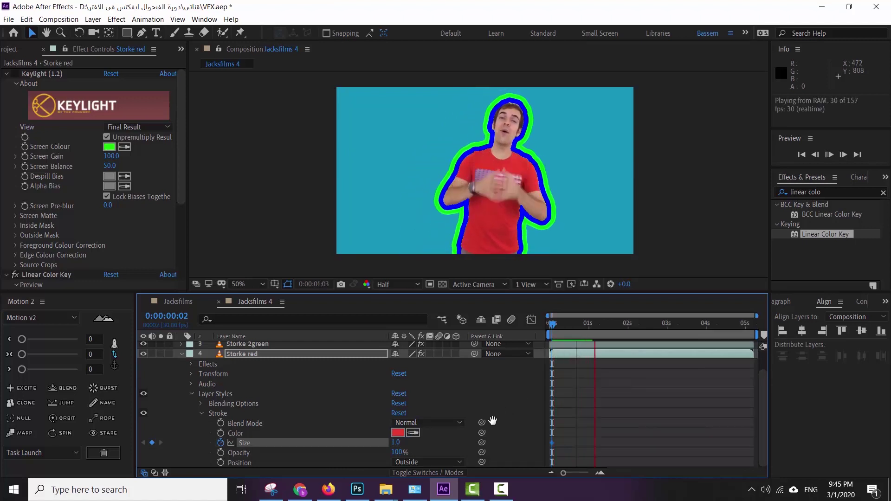
key(space)
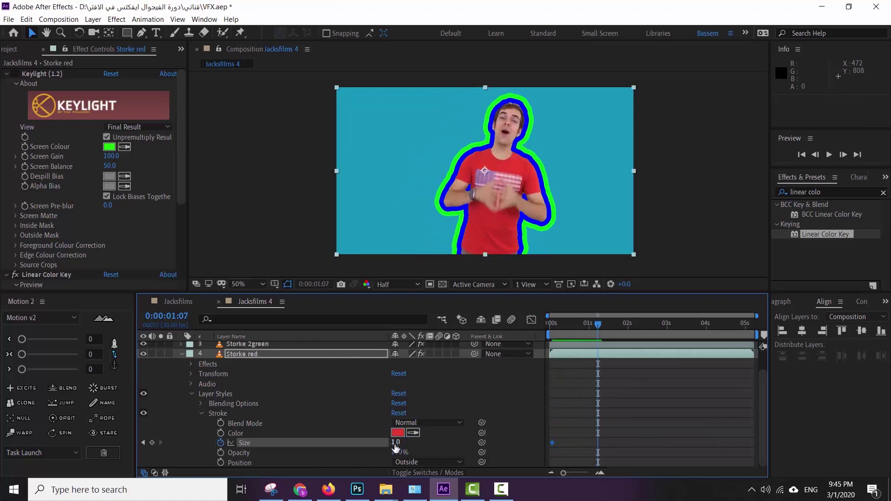
- Add a Size 60 keyframe at 0:00:01:07 and preview the growing red outline
drag(396, 443, 411, 444)
click(396, 442)
text(60)
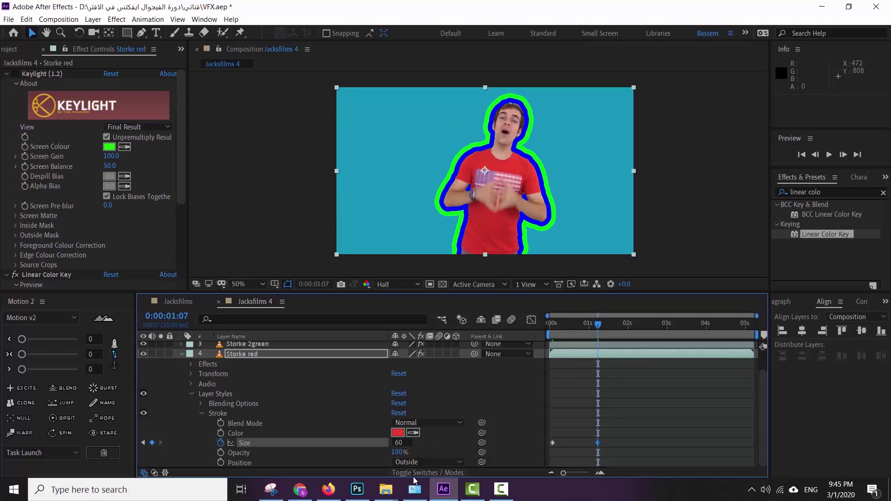
key(Return)
key(space)
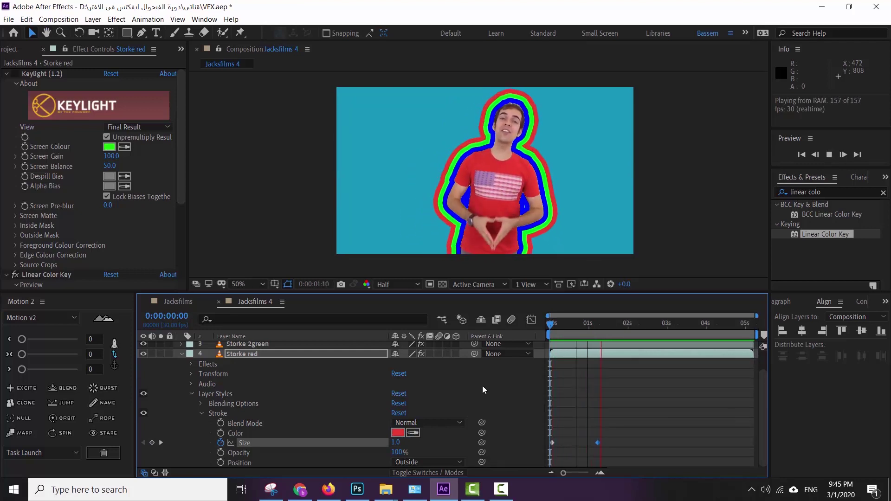
key(space)
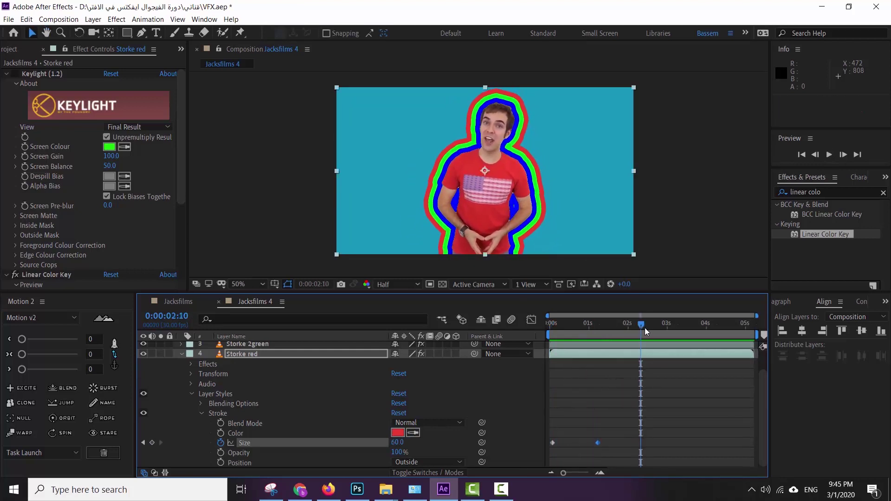
drag(645, 328, 598, 328)
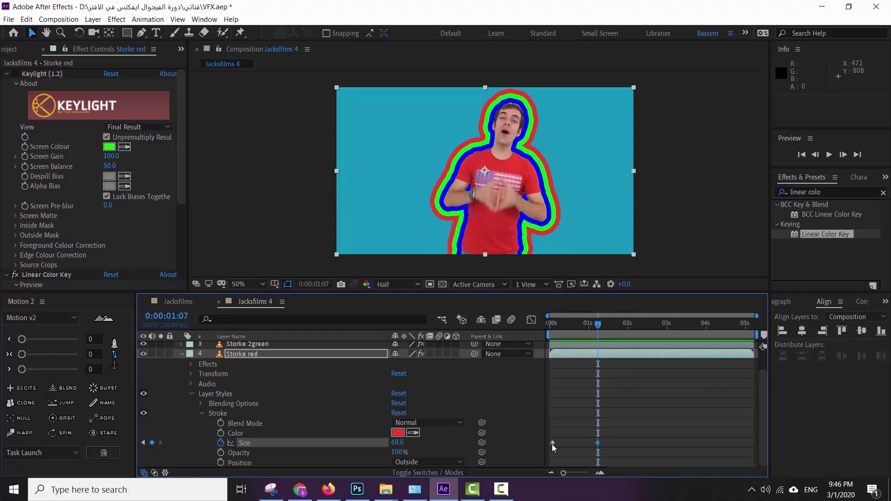
- Move the starting Size keyframe to about 0:00:01:01, beside the 60 keyframe, and preview
drag(552, 443, 590, 443)
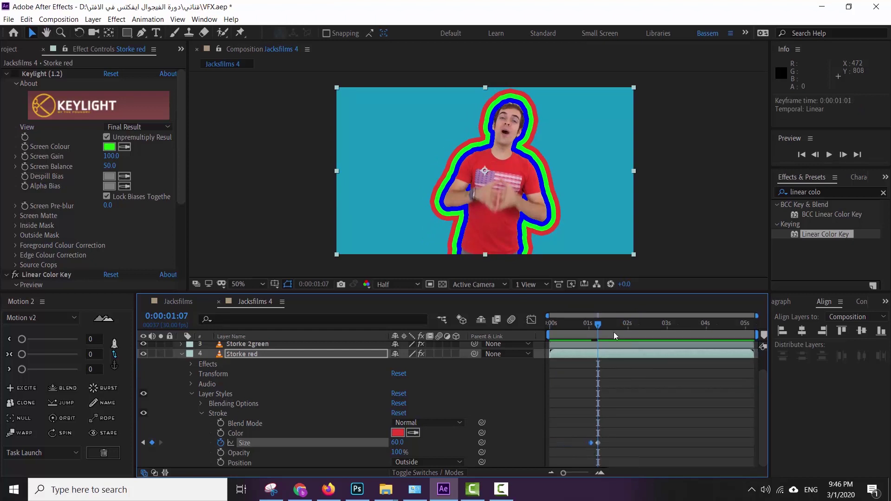
key(space)
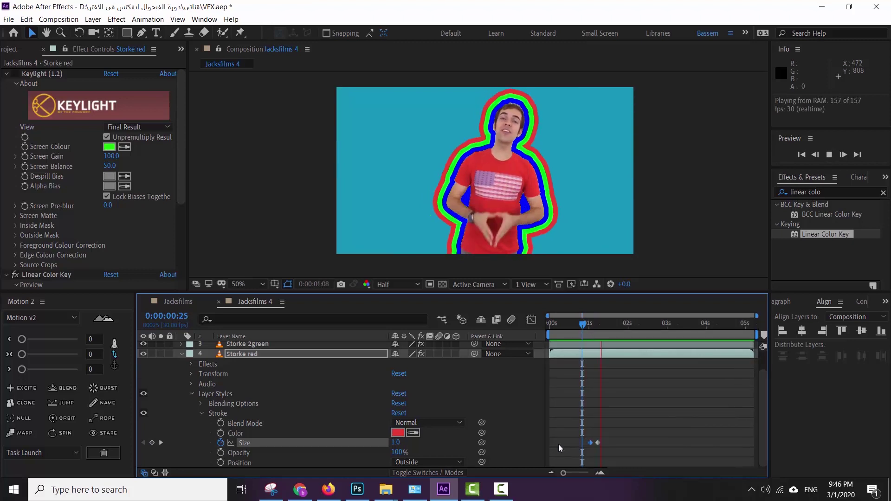
key(space)
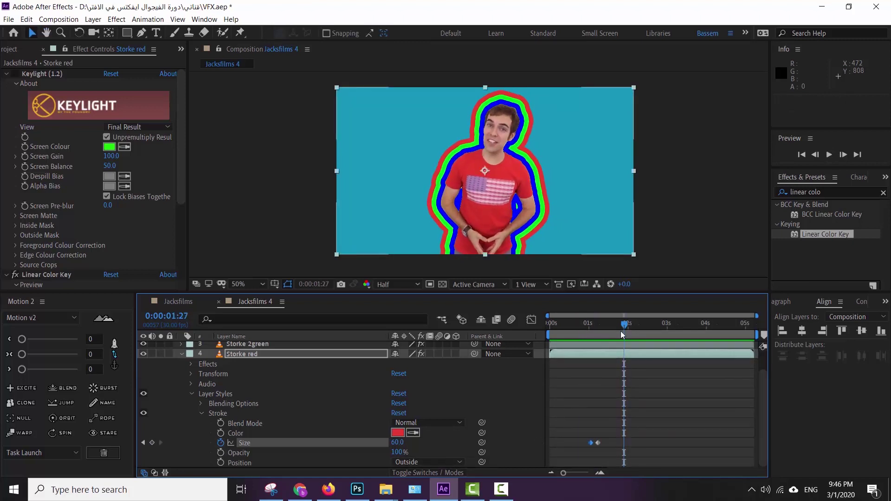
- Add a Size 1.0 keyframe at 0:00:01:13 so the red outline shrinks back
drag(624, 324, 606, 334)
click(398, 443)
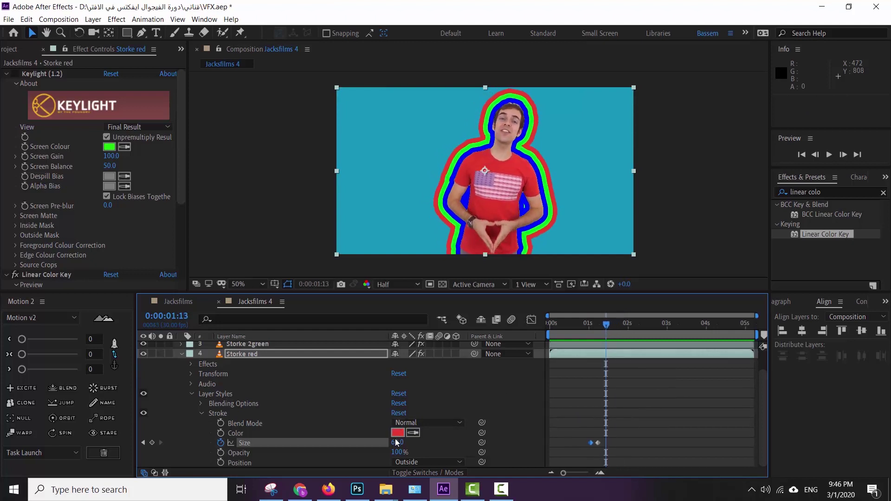
text(1)
key(Return)
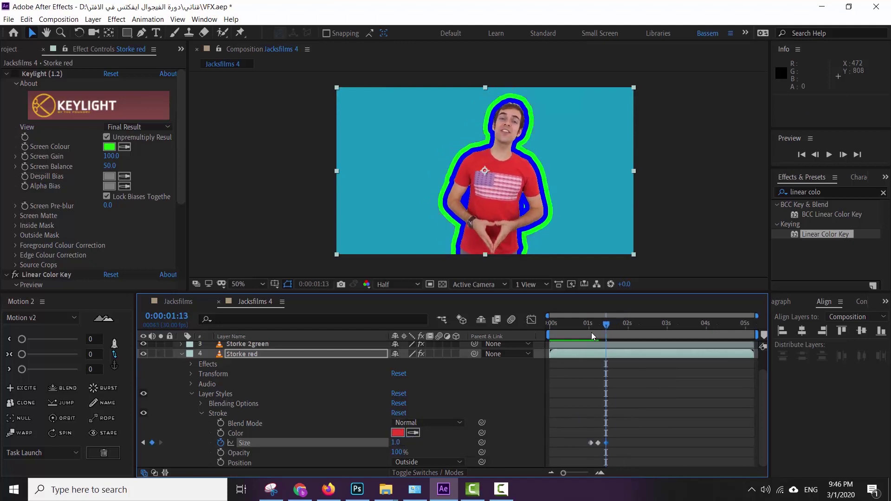
key(space)
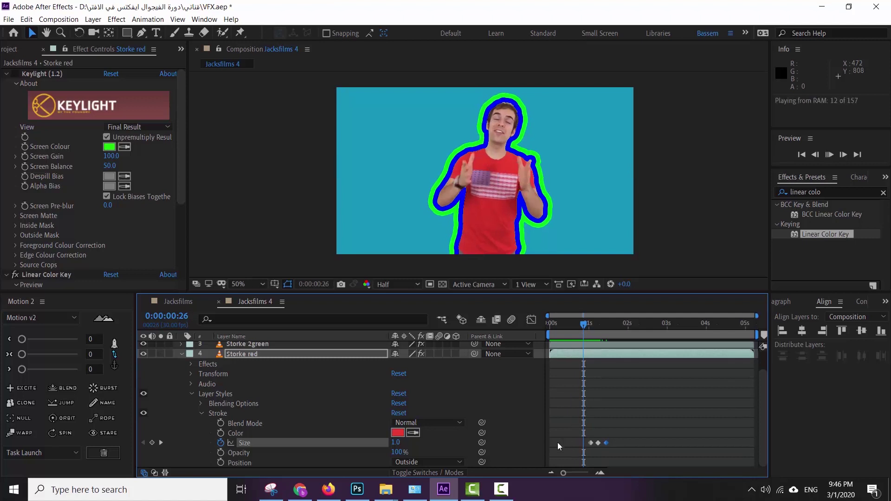
- Stretch the three Size keyframes further apart to slow the stroke animation, then preview
click(612, 449)
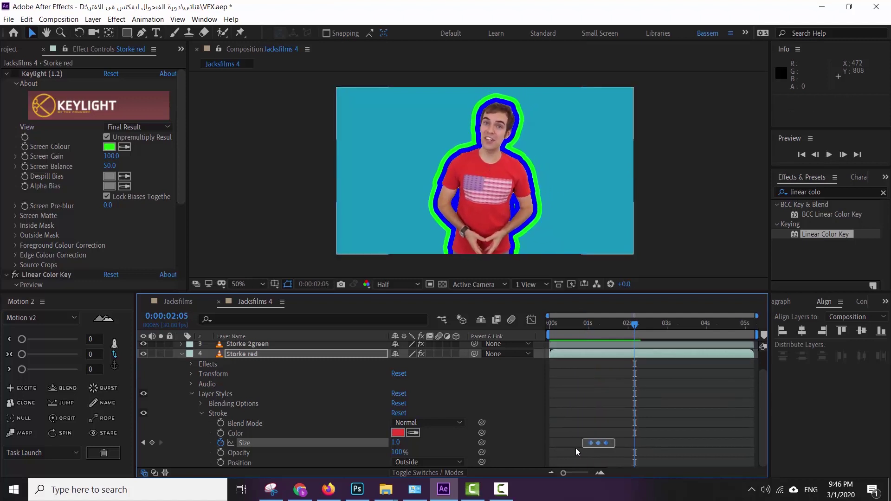
mouse_move(576, 447)
mouse_down()
mouse_move(623, 435)
mouse_move(651, 443)
mouse_up()
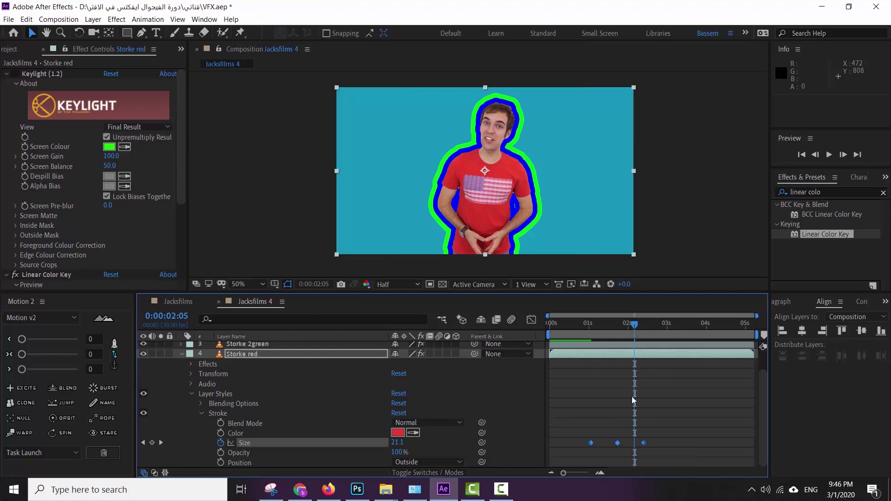
key(space)
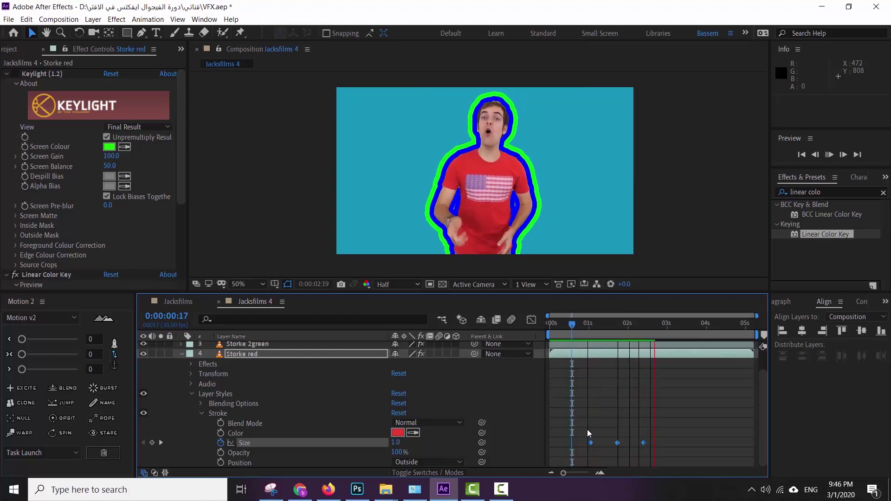
key(space)
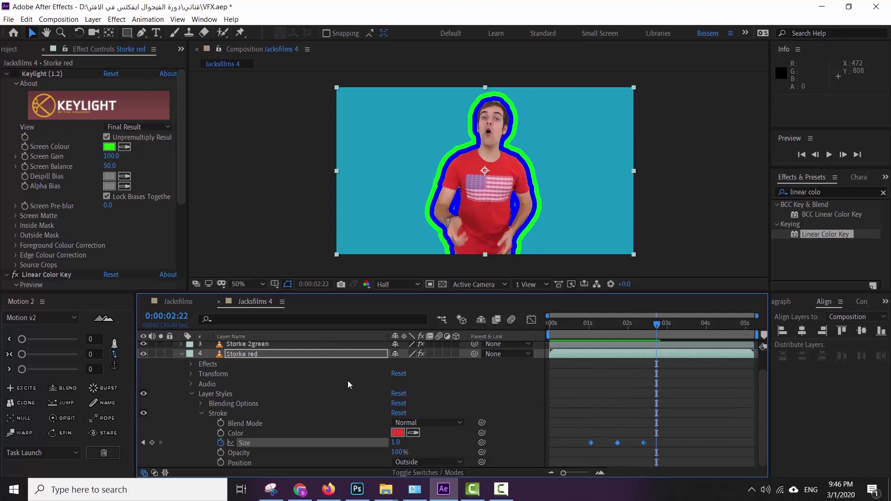
scroll(348, 384, up, 2)
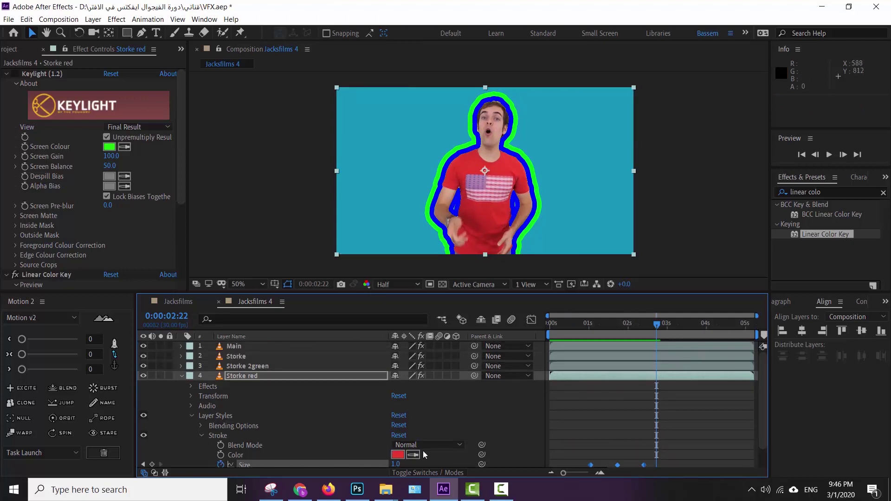
- Jump to the middle Size keyframe and collapse the Storke red layer's properties
scroll(653, 357, down, 2)
drag(653, 325, 617, 327)
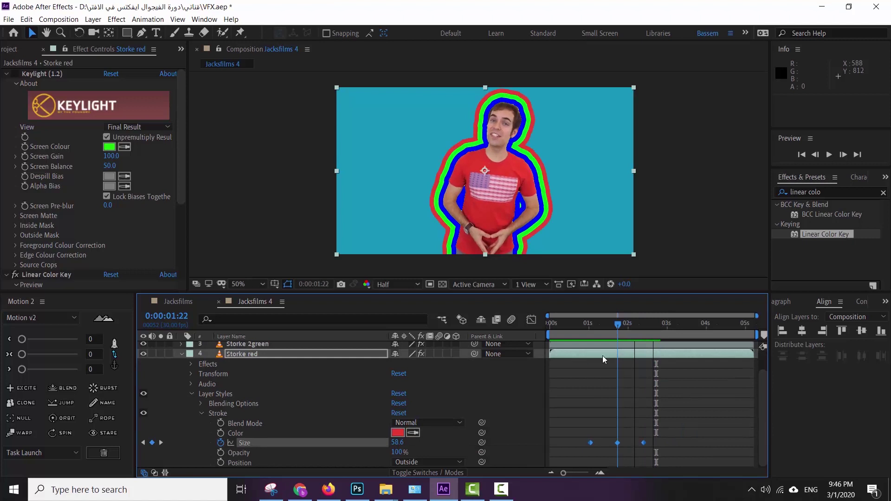
scroll(194, 413, up, 2)
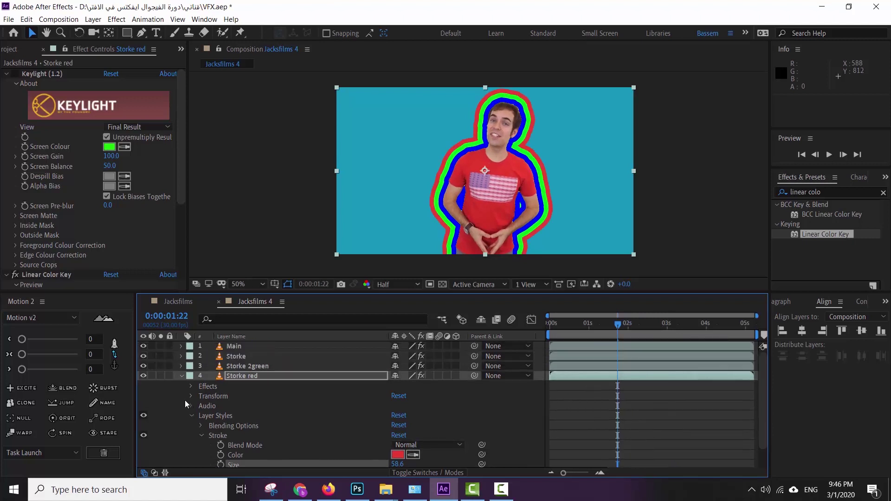
click(182, 376)
- Preview the composition and toggle the transparency grid on and back off
key(space)
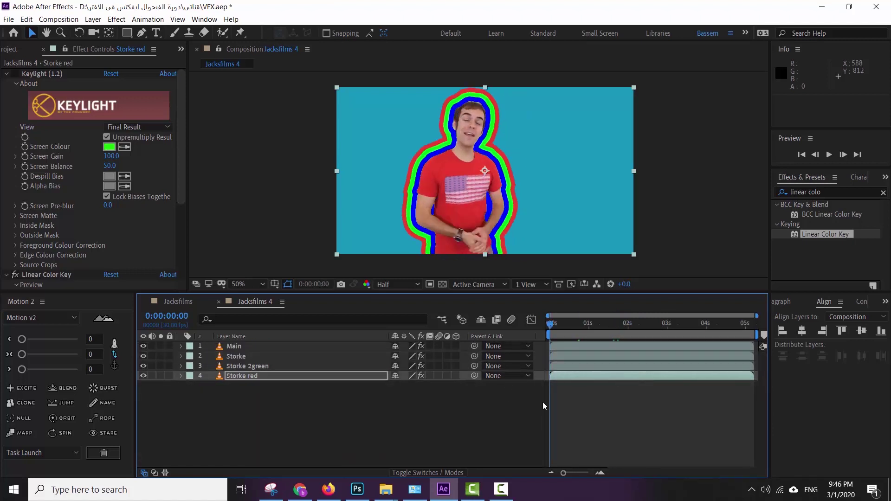
key(space)
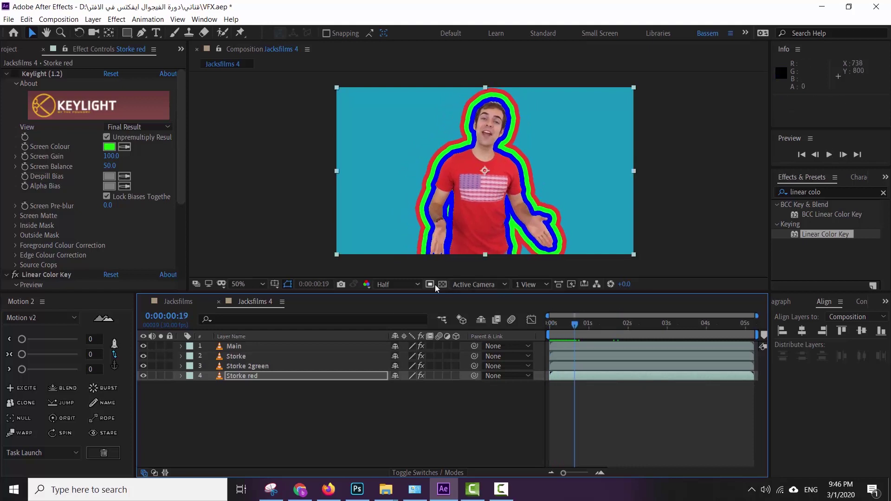
click(443, 285)
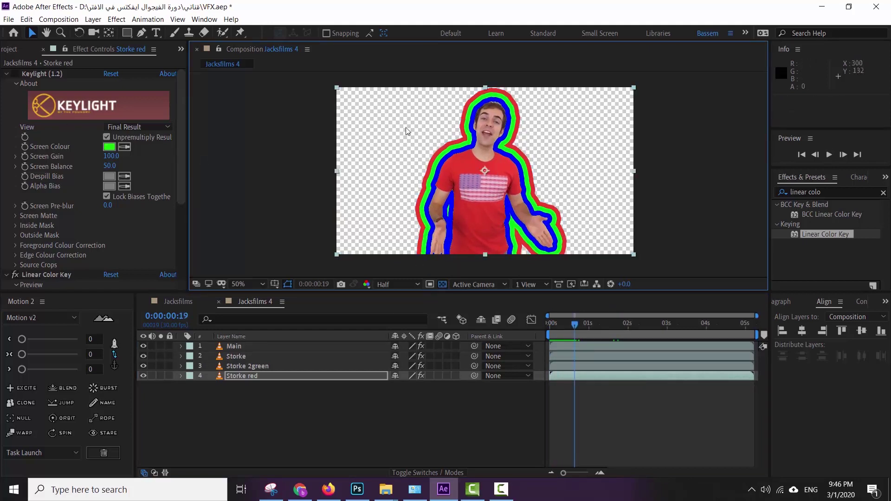
click(443, 284)
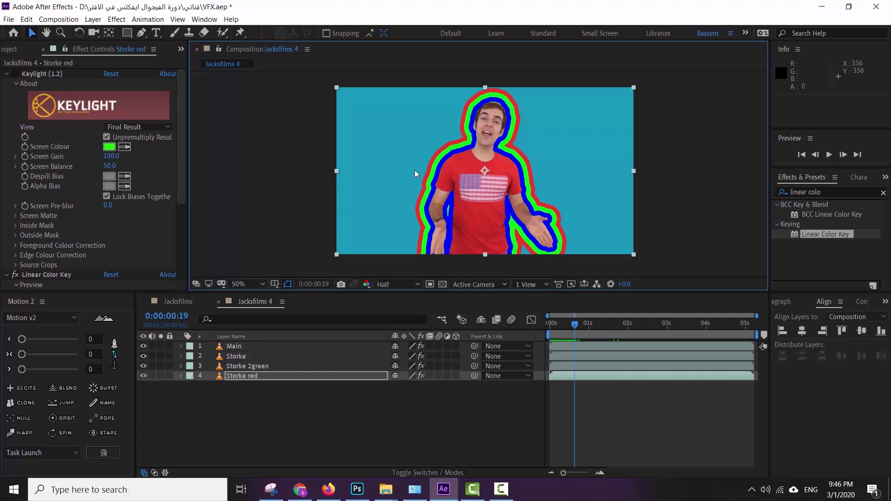
- Create a Dark Gray Solid 2 layer and drag it below Storke red
right_click(274, 417)
mouse_move(302, 308)
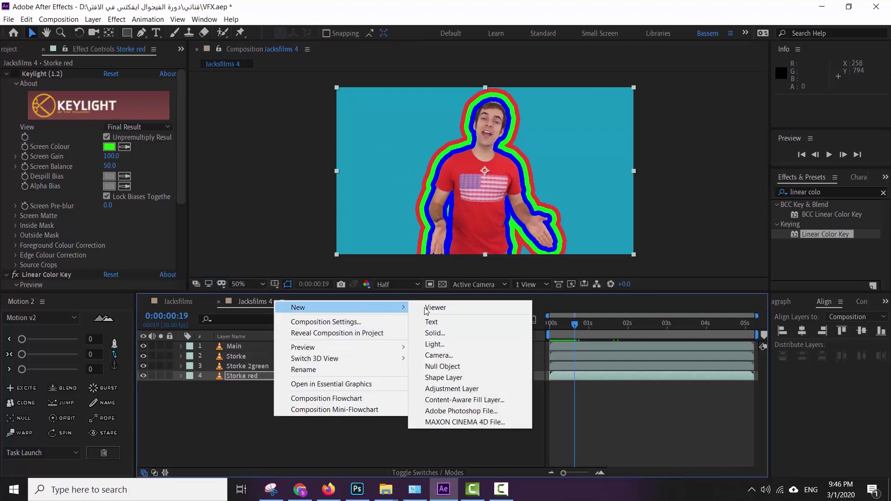
click(472, 335)
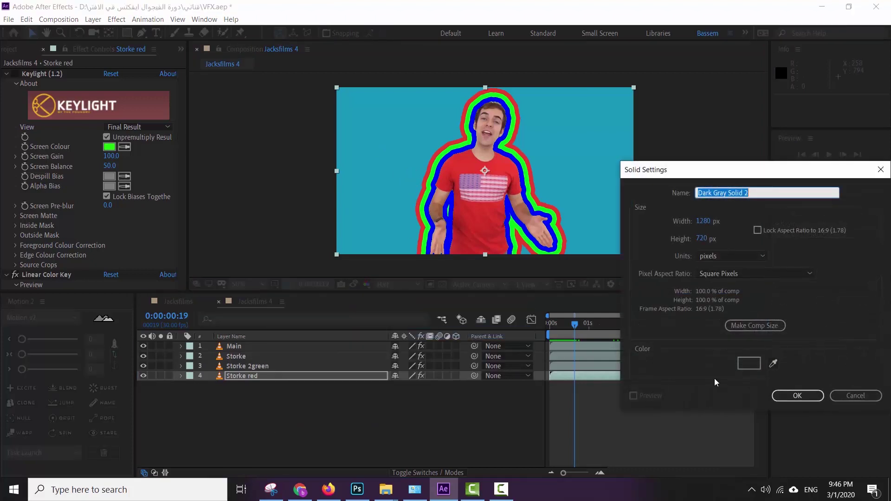
click(805, 402)
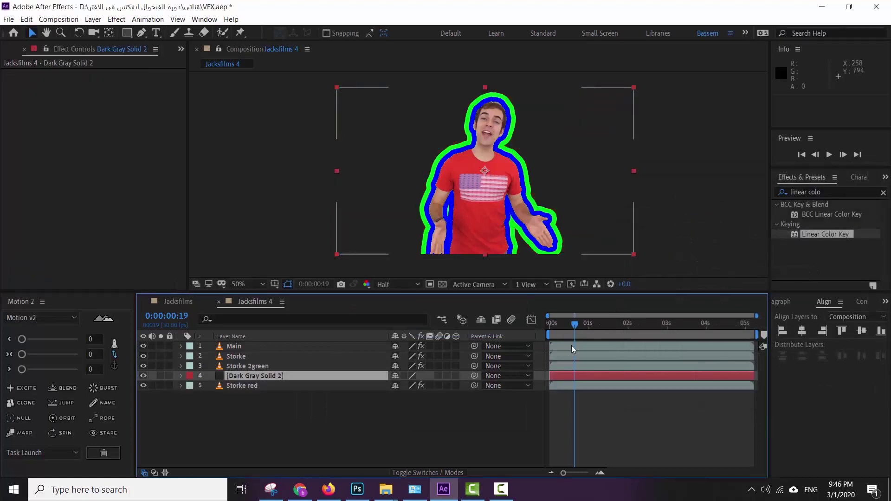
drag(247, 397, 249, 394)
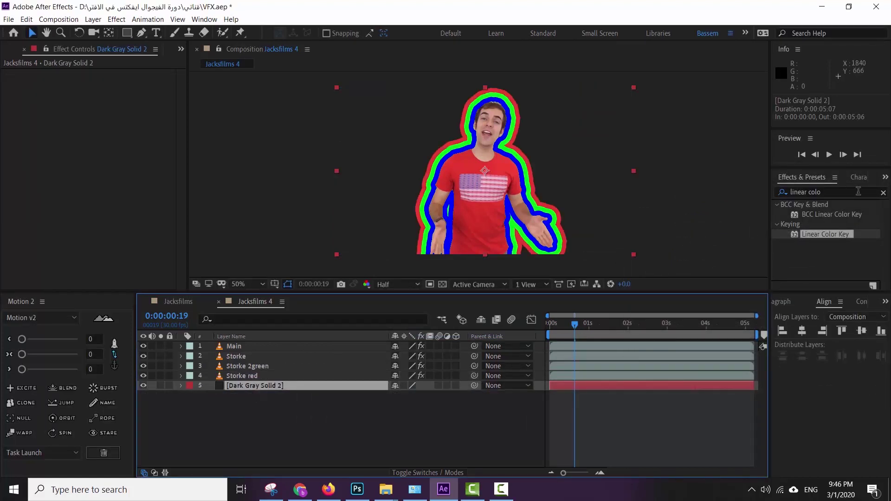
- Search 'ramp' and apply Gradient Ramp to the Dark Gray Solid 2 layer
click(842, 192)
text(ramp)
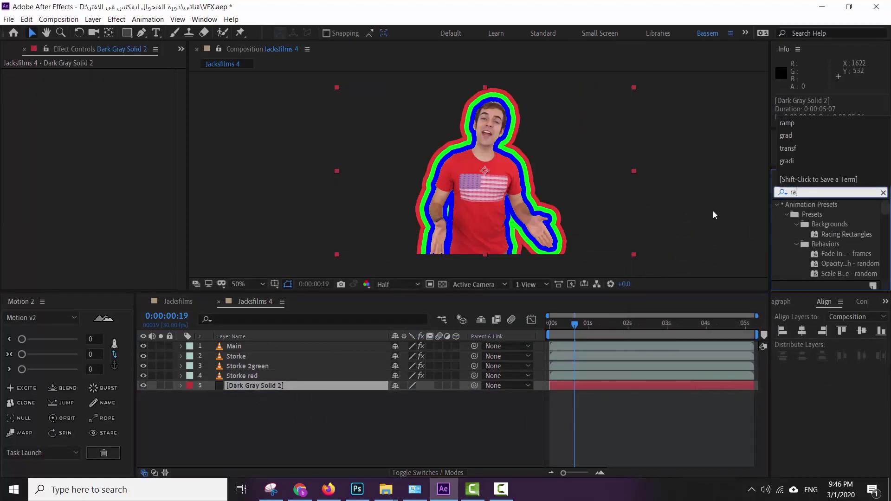
drag(833, 214, 235, 390)
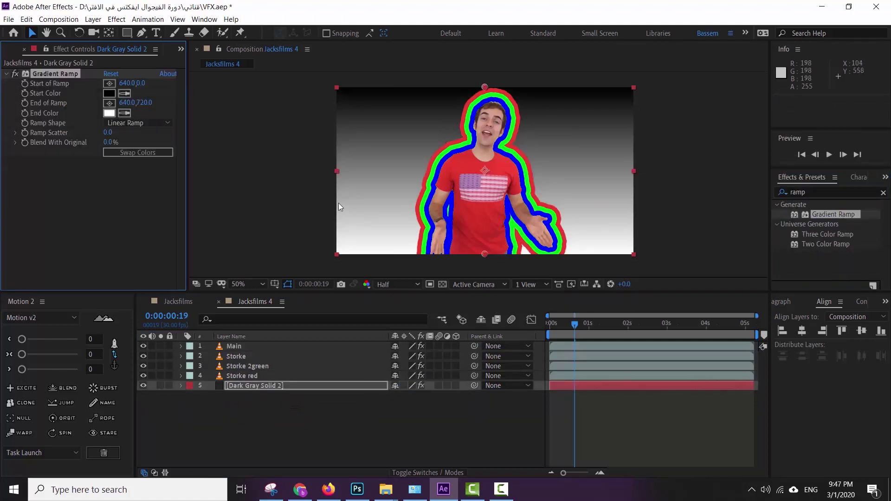
- Sample blue from the outline for both ramp colours and set the shape to Radial Ramp
click(126, 94)
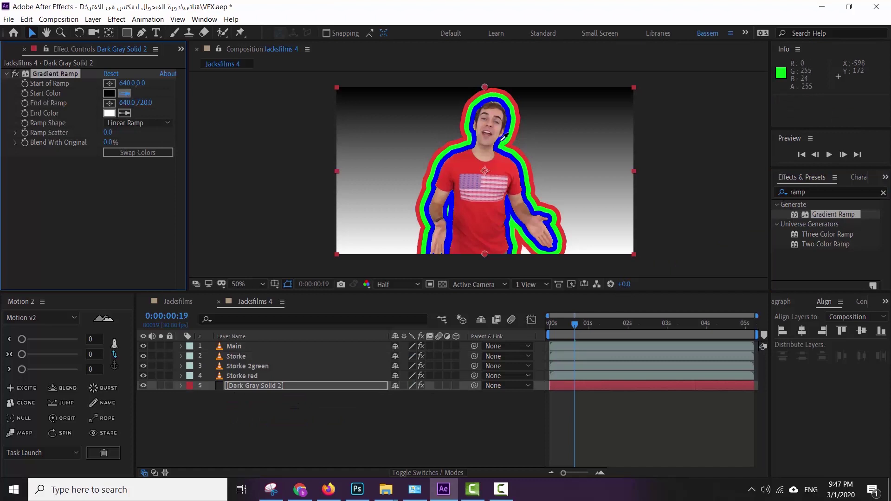
click(475, 144)
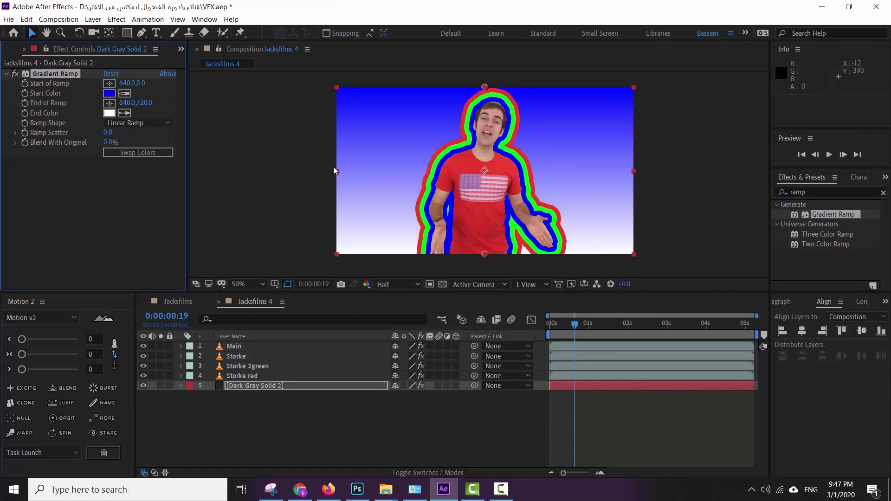
click(125, 113)
click(467, 151)
click(125, 124)
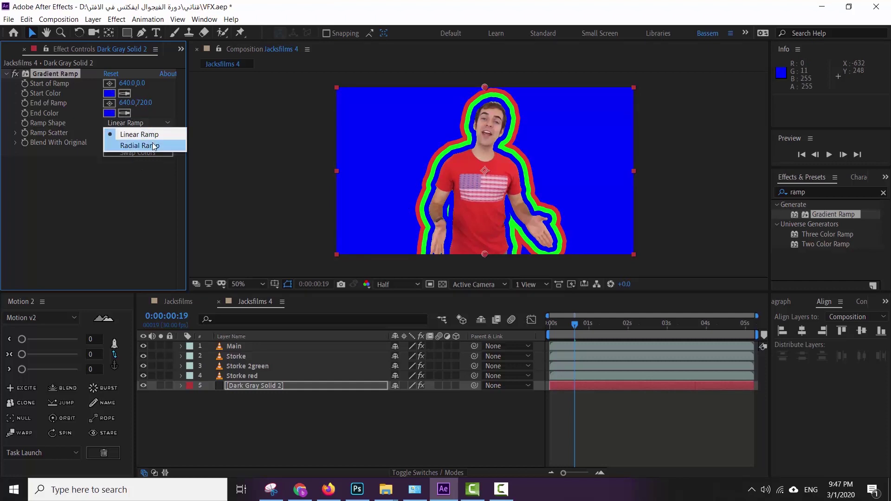
click(124, 145)
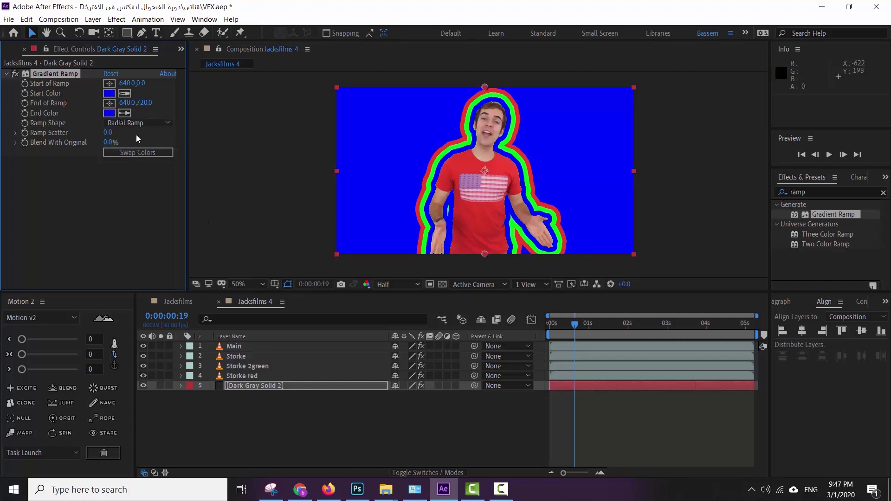
- Lighten the ramp's end colour to 5C62F3 and swap the start and end colours
click(109, 113)
click(104, 211)
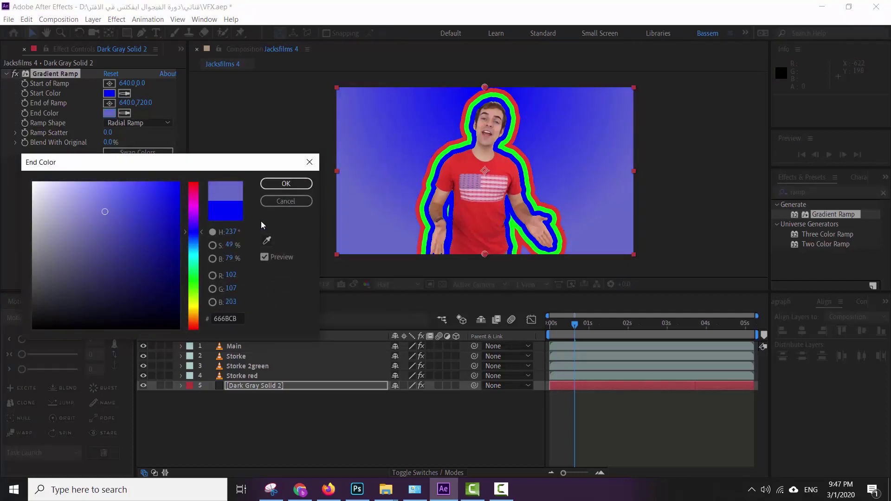
click(286, 201)
click(109, 113)
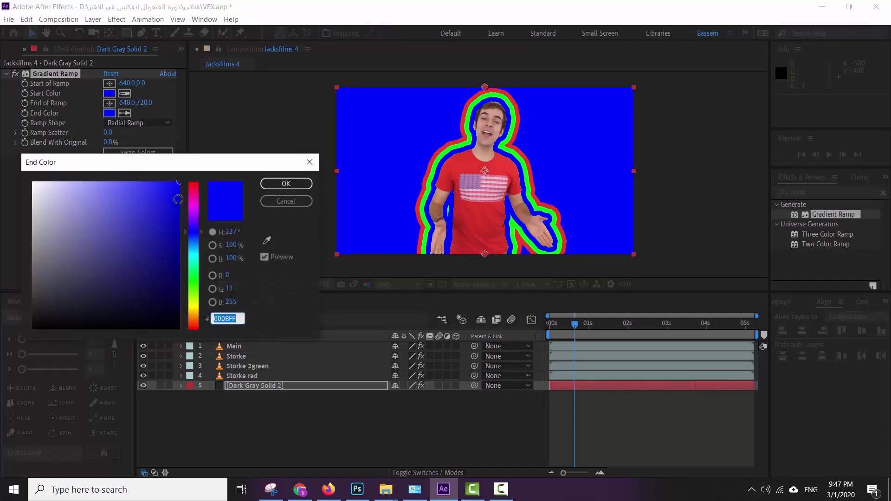
drag(179, 182, 124, 188)
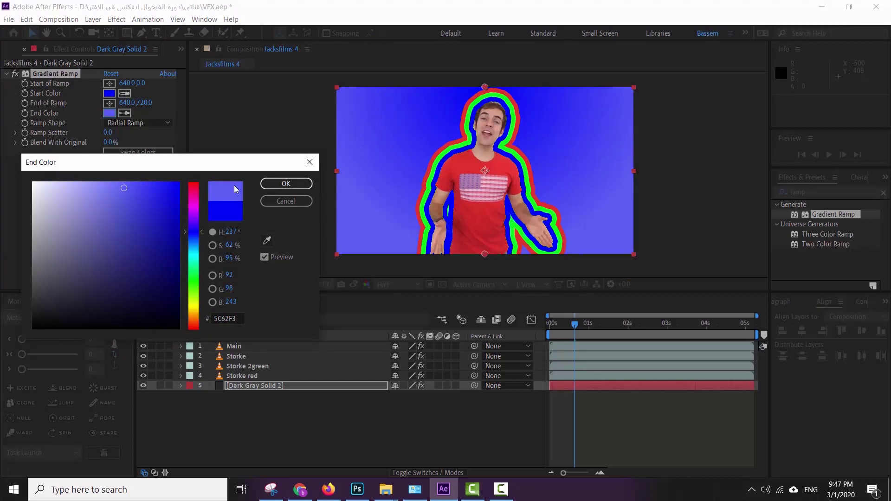
click(279, 184)
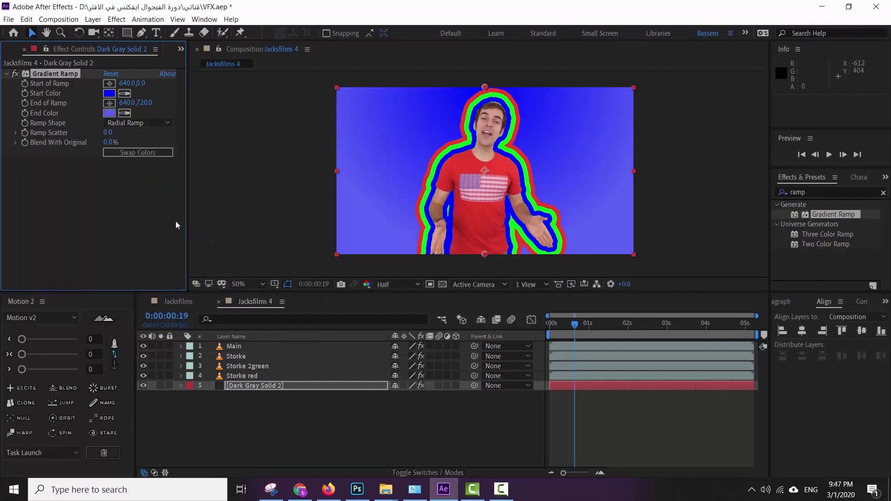
click(145, 152)
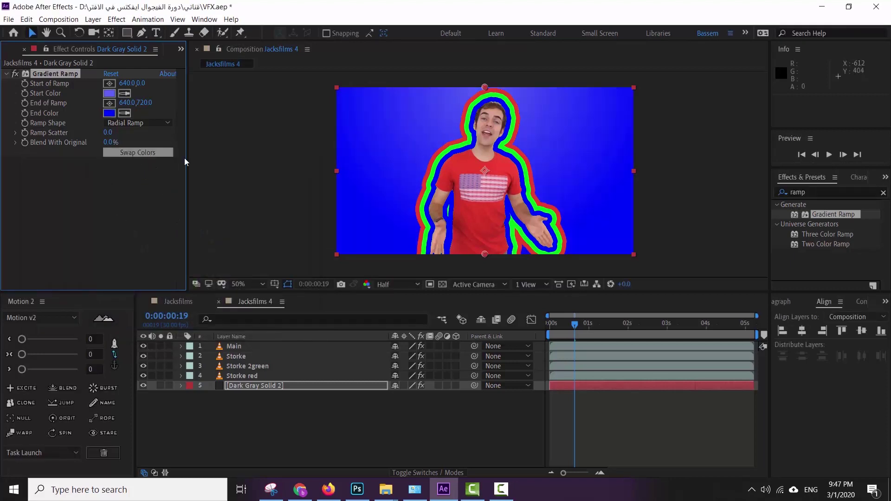
- Centre the ramp on the presenter, push its end point far left, lighten the start colour, and preview
drag(484, 87, 479, 174)
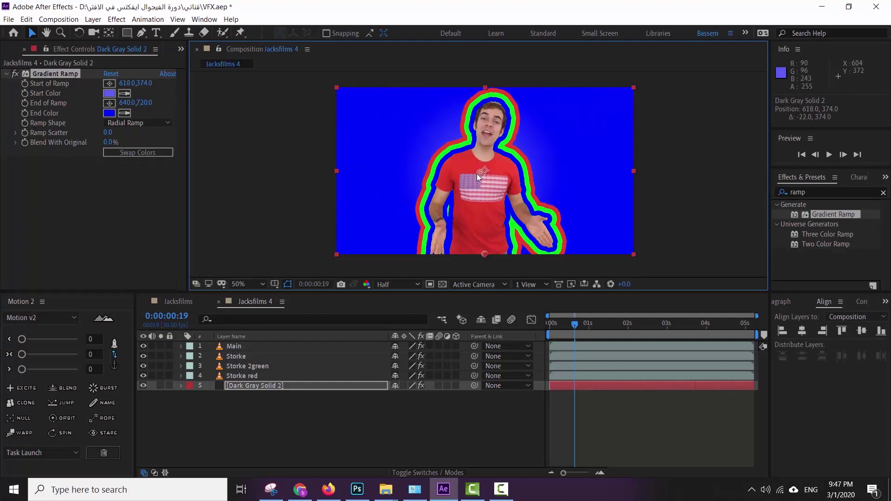
mouse_move(484, 254)
mouse_down()
mouse_move(265, 253)
mouse_move(208, 242)
mouse_move(227, 256)
mouse_up()
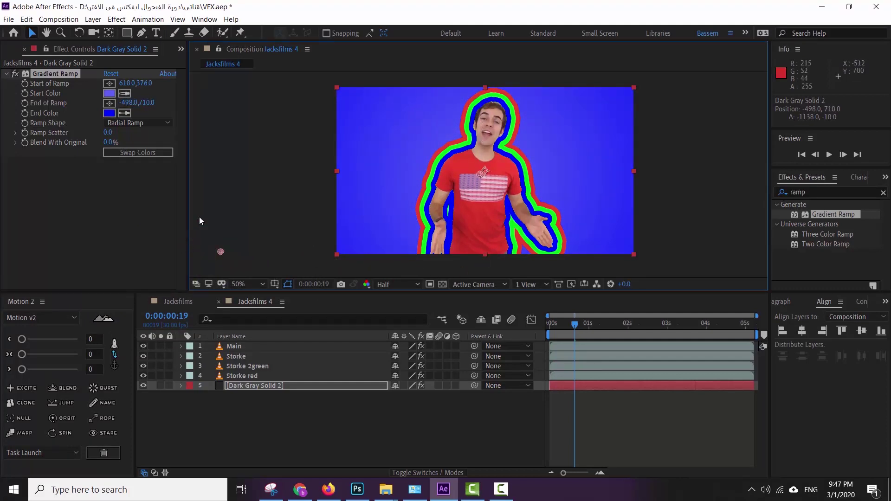
click(109, 93)
mouse_move(146, 191)
mouse_down()
mouse_move(82, 190)
mouse_move(88, 201)
mouse_up()
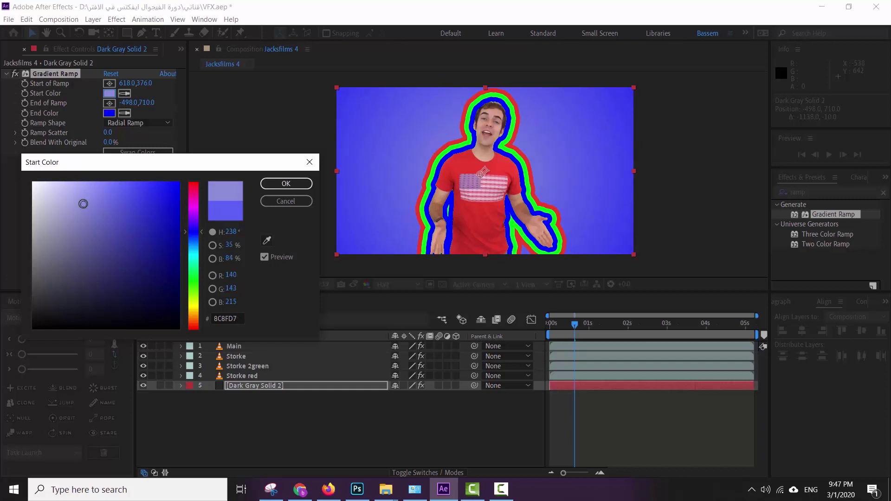
click(286, 183)
key(space)
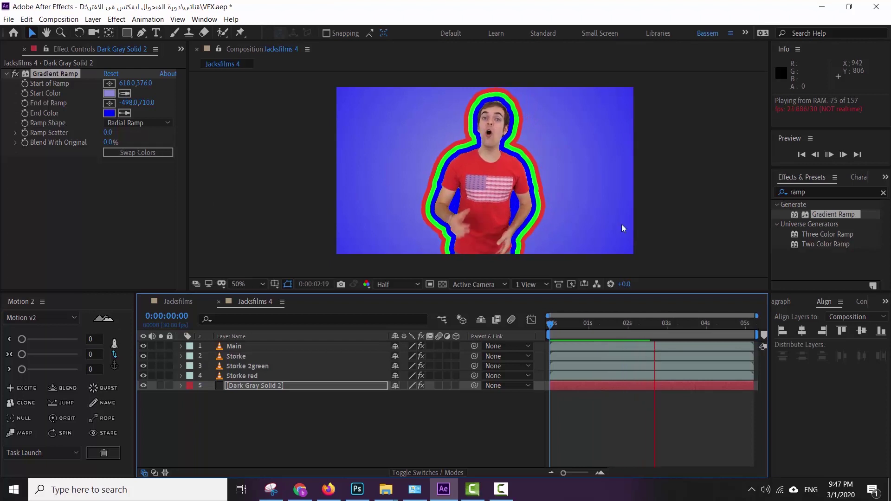
key(space)
- Add a 'hello everyone' text layer at the comp start and move it to the top of the stack
key(Home)
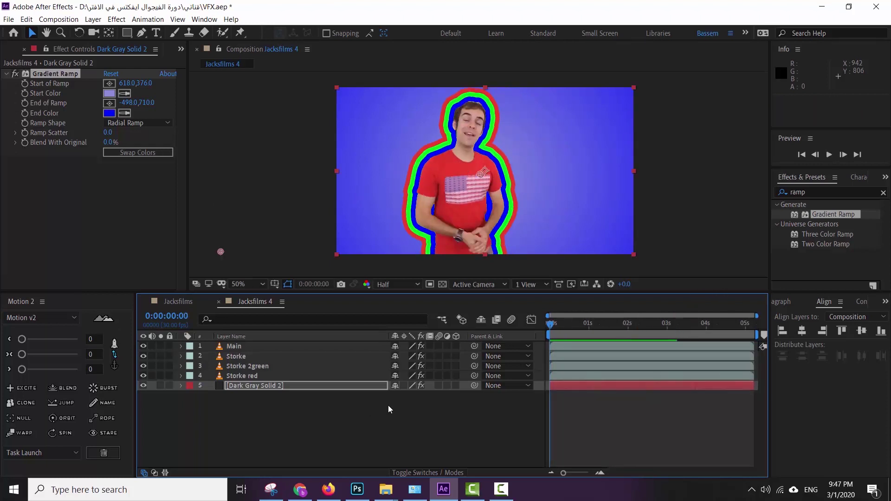
key(ctrl+t)
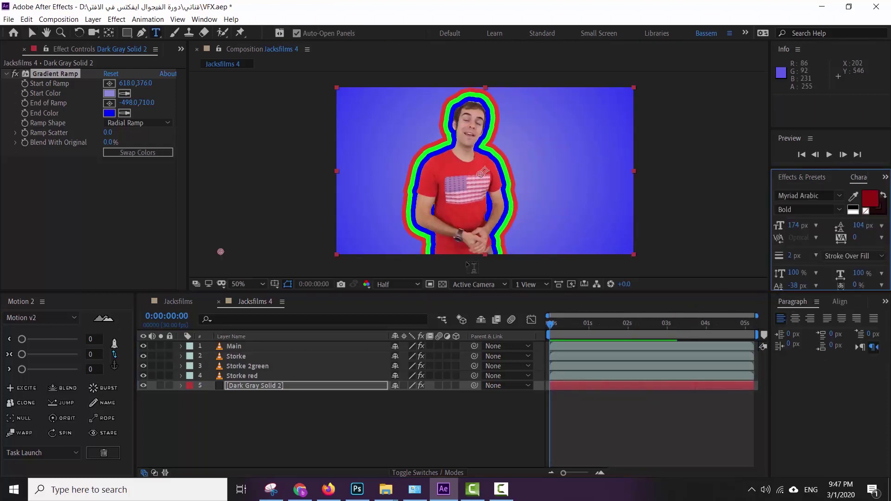
click(388, 219)
text(hello e)
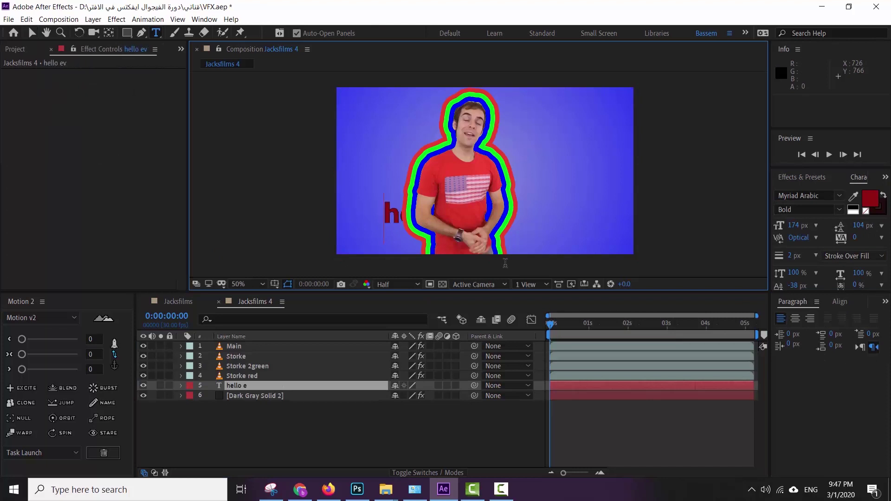
text(veryone)
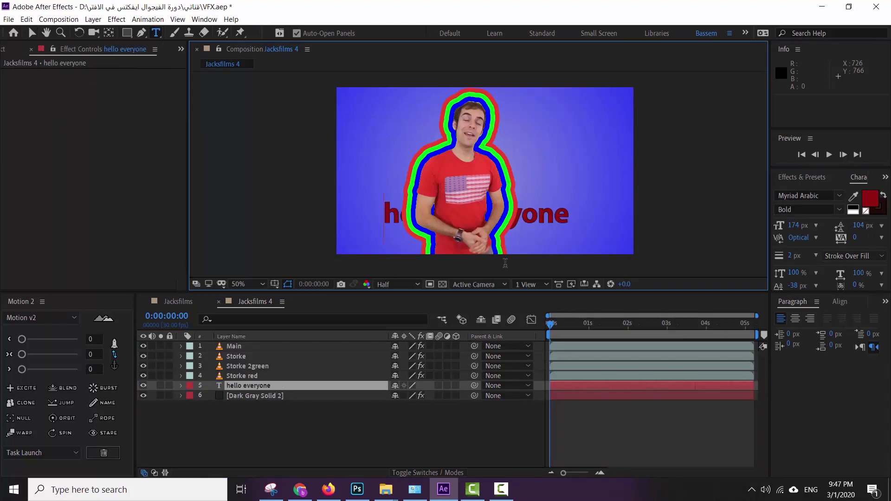
click(32, 33)
drag(269, 386, 267, 345)
drag(511, 215, 484, 231)
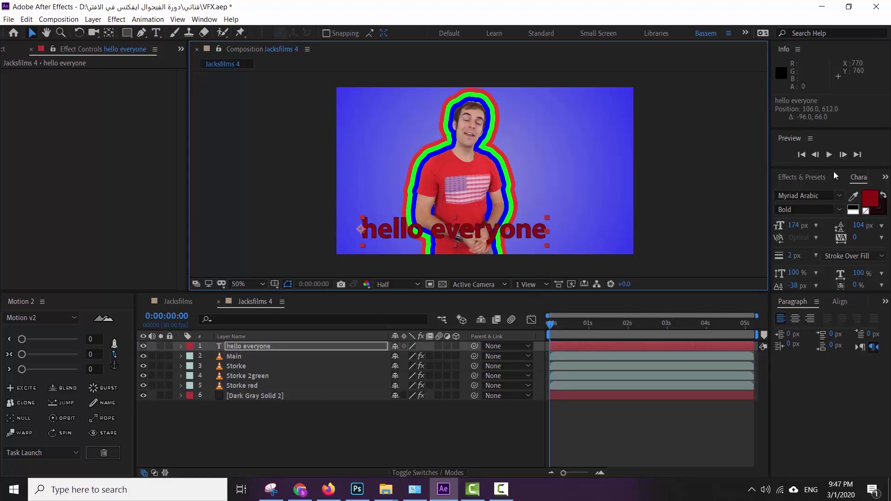
- Clear the ramp search and expand Animation Presets > Presets > Text
click(806, 182)
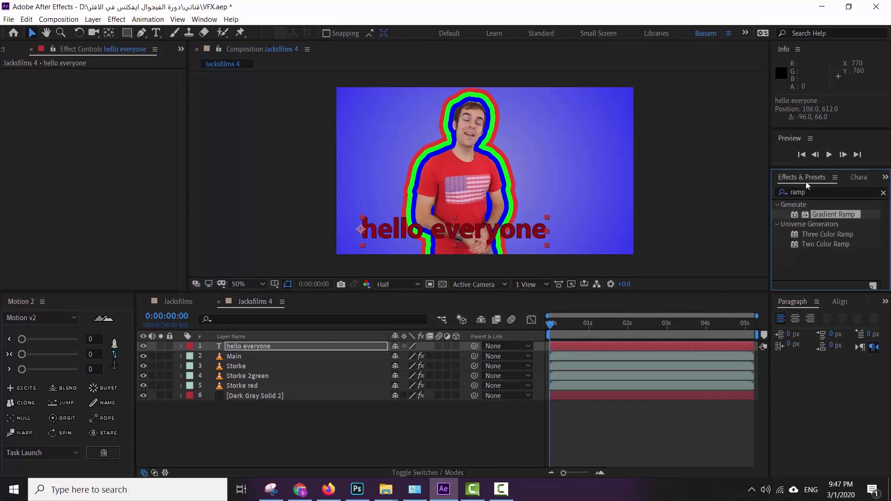
click(883, 192)
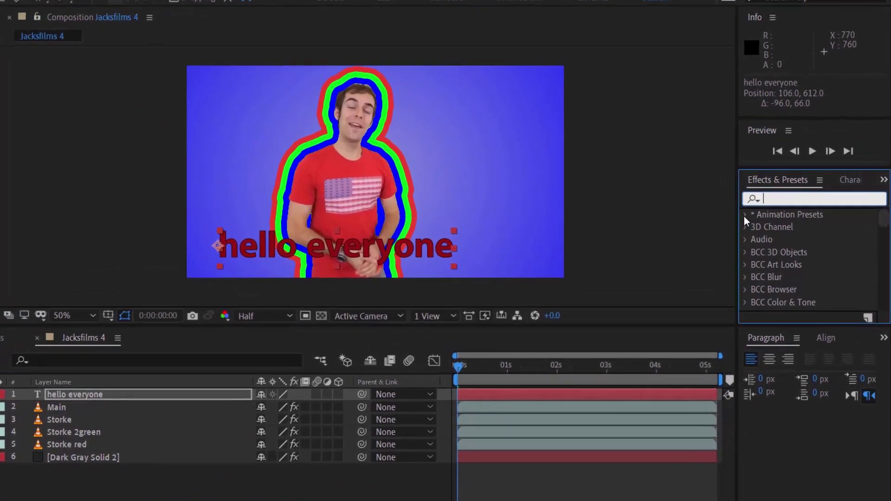
click(776, 204)
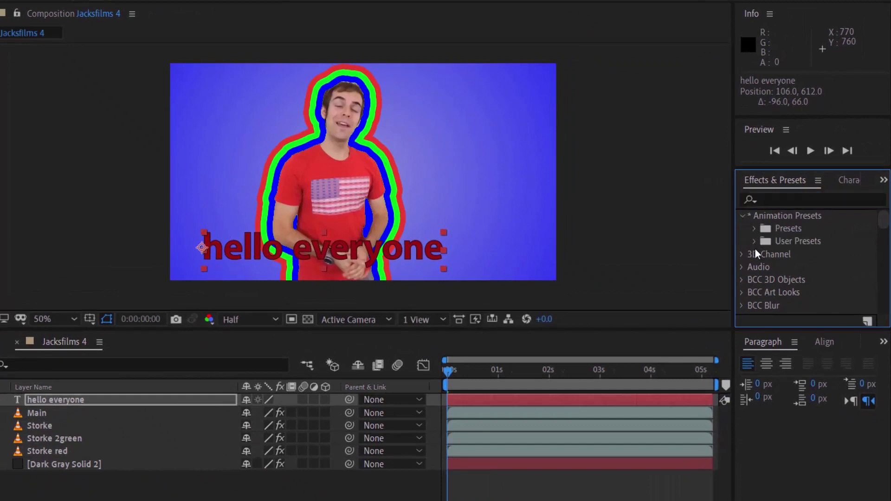
click(754, 228)
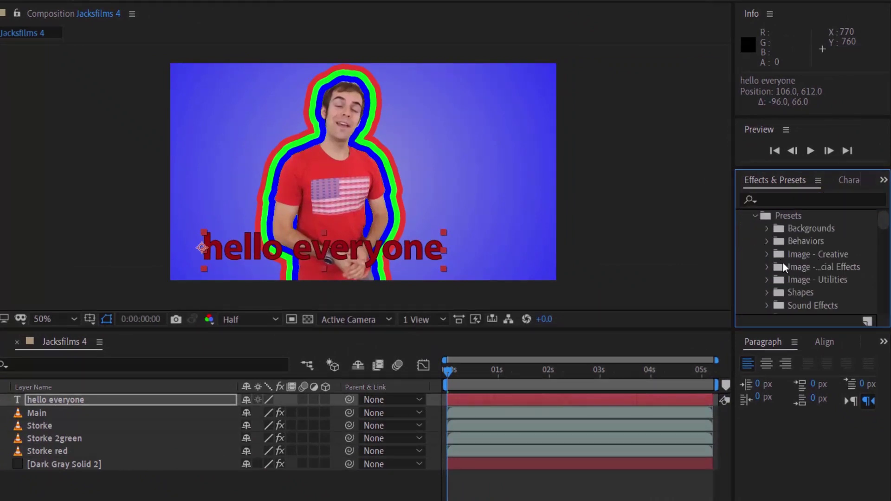
scroll(783, 261, down, 2)
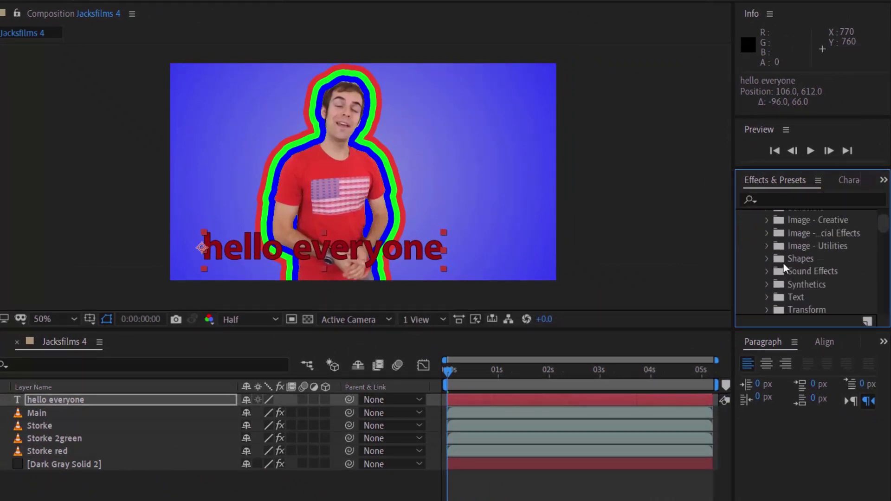
click(766, 297)
- Drag the Stretchy preset from Text > Tracking onto the hello everyone layer
scroll(805, 245, down, 2)
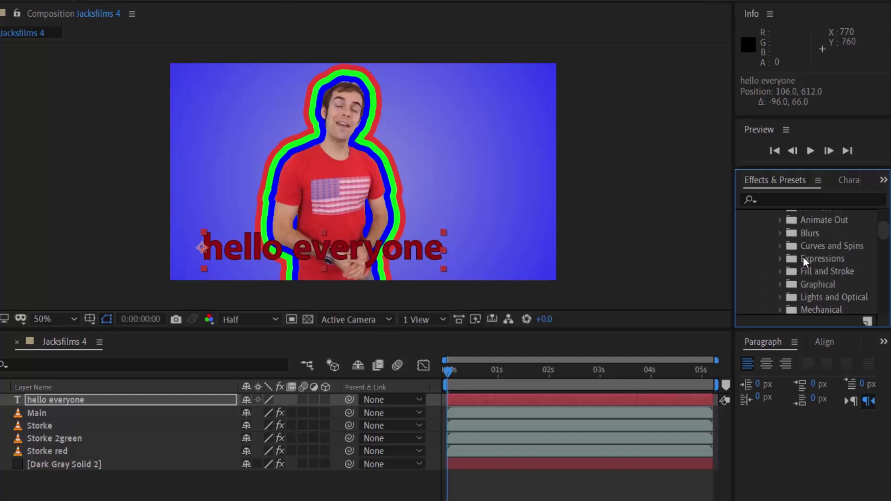
scroll(808, 278, down, 4)
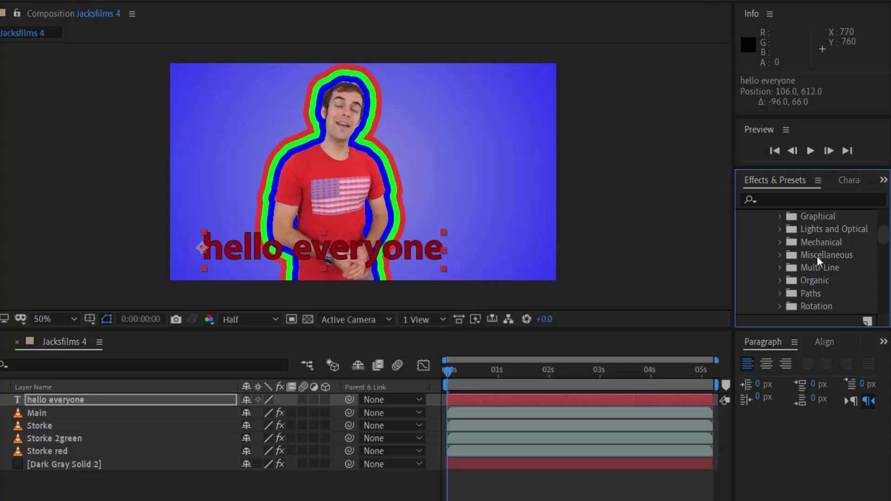
scroll(819, 274, down, 3)
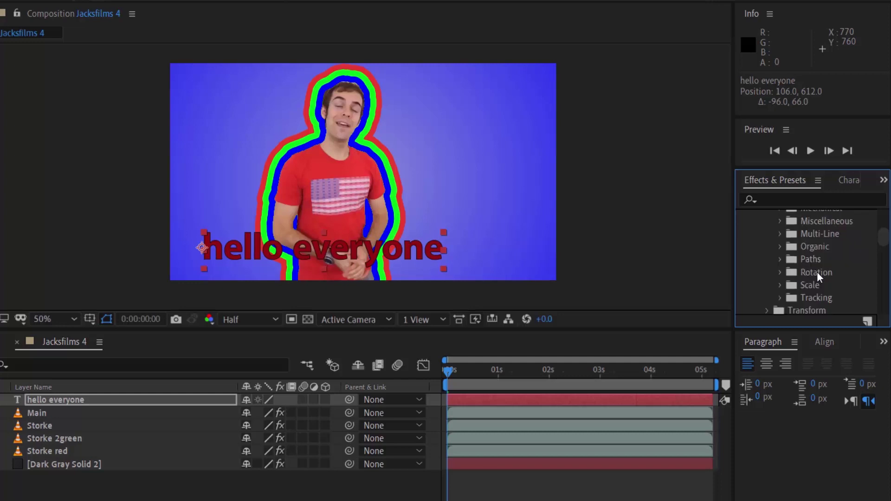
click(780, 297)
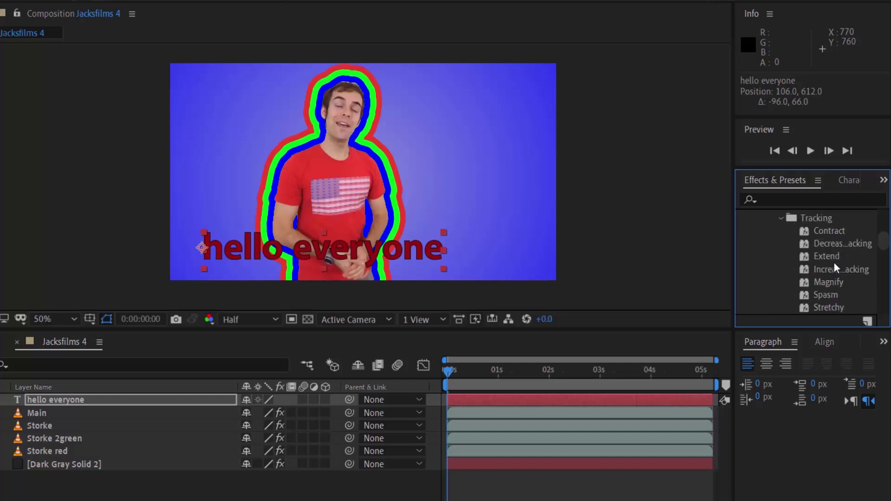
scroll(838, 272, up, 2)
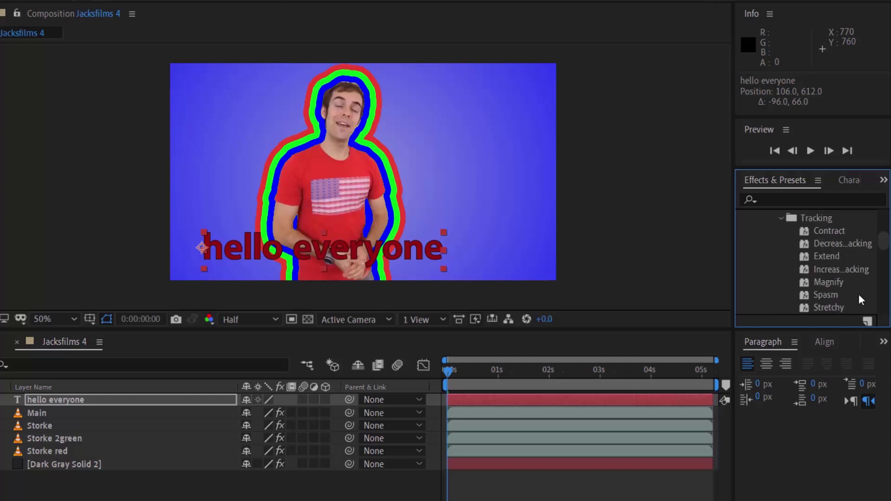
click(832, 310)
drag(832, 310, 294, 251)
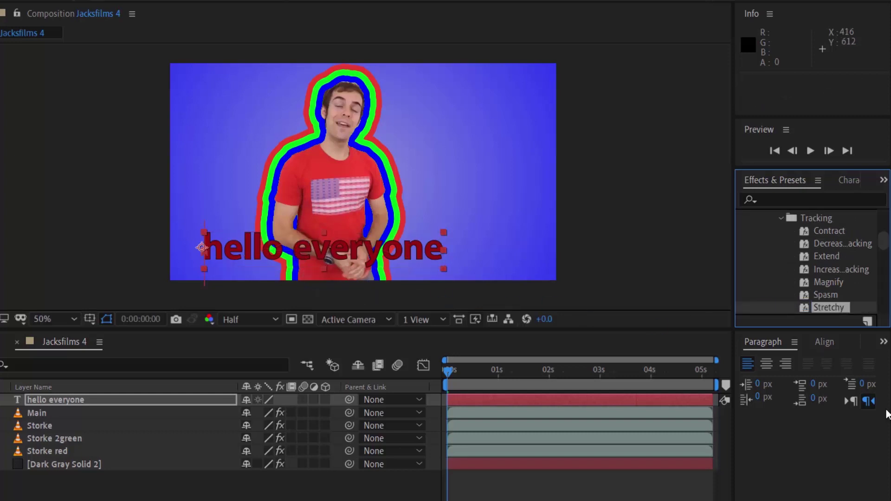
- Preview the Stretchy animation, then apply the Extend tracking preset to the text and preview it
click(493, 494)
key(space)
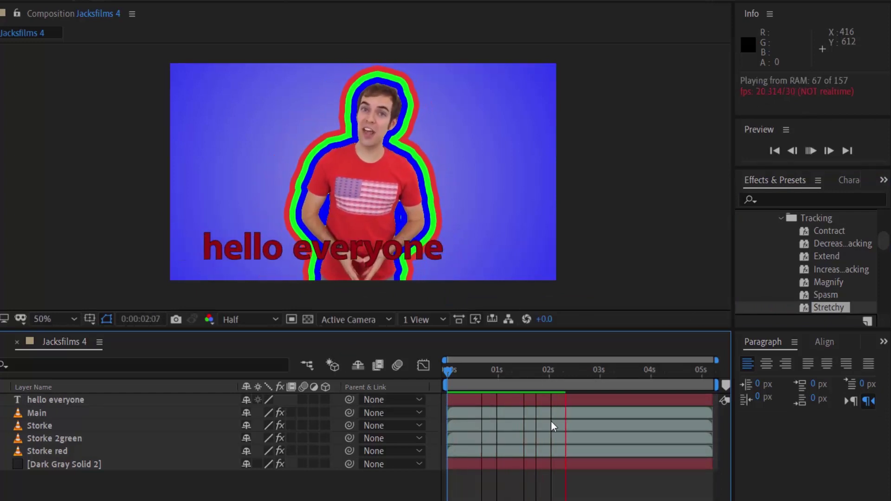
key(space)
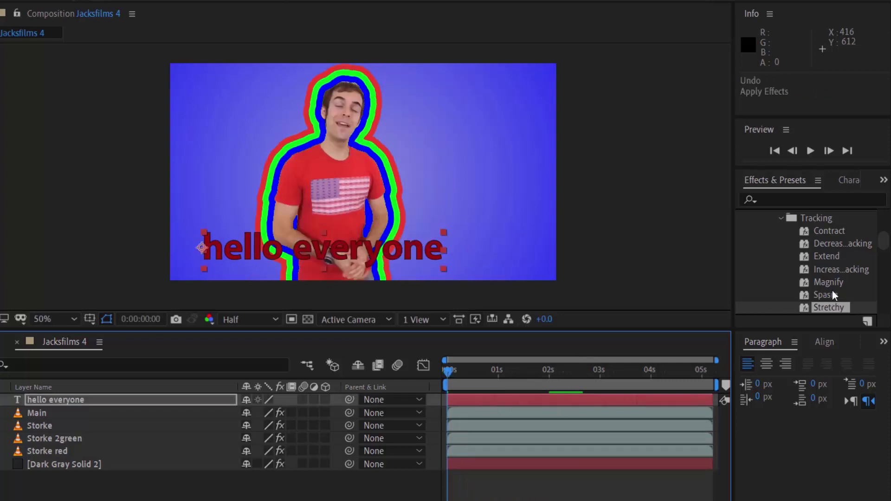
drag(826, 256, 360, 255)
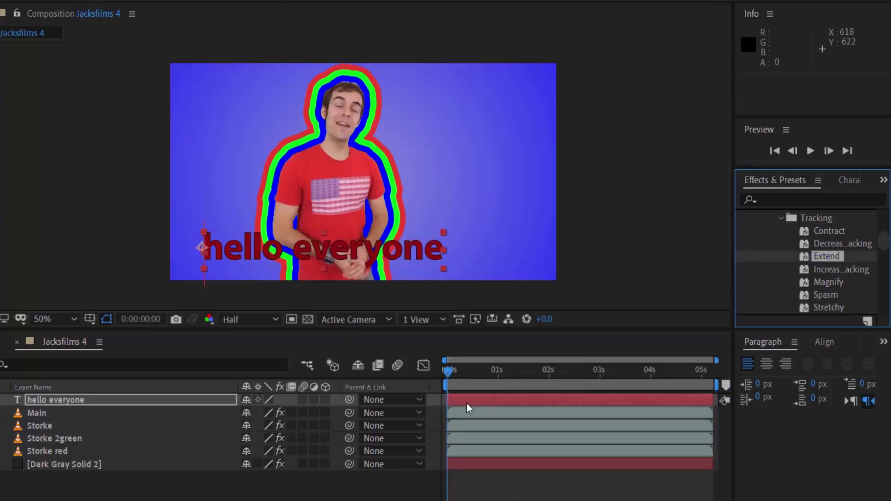
key(space)
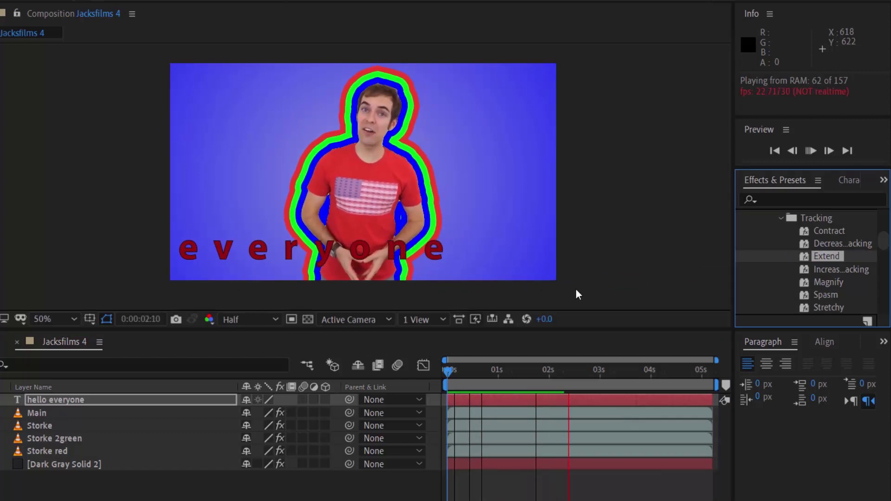
key(space)
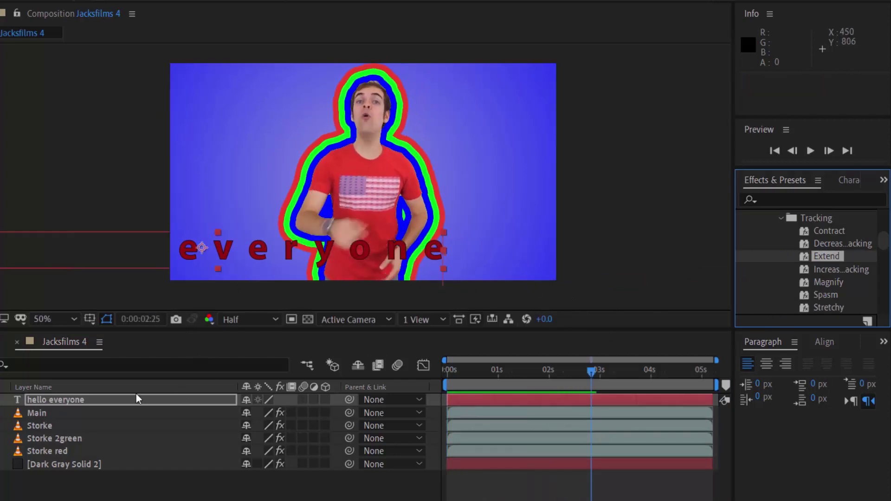
- Expand the hello everyone layer's Text properties to inspect Animator 1, then collapse them
click(108, 388)
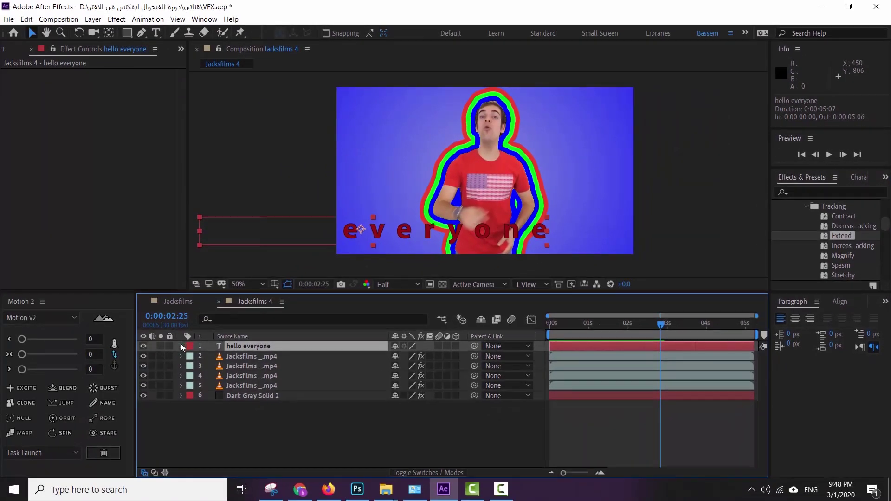
click(153, 353)
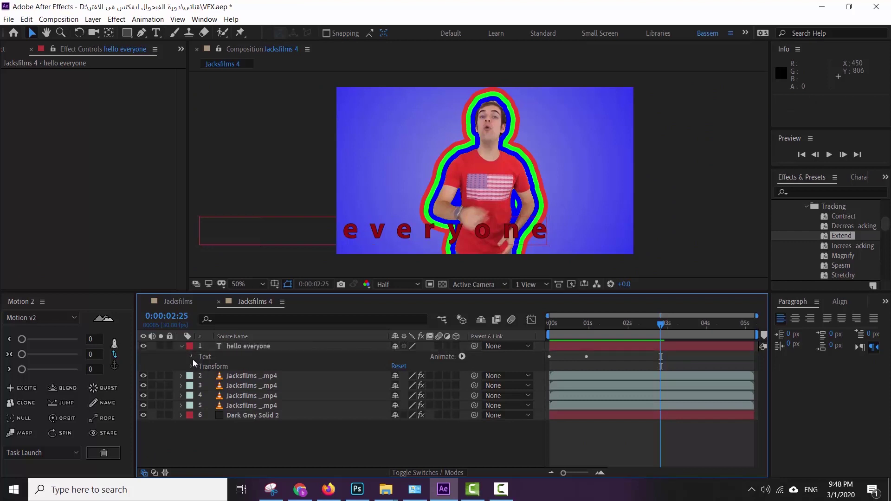
click(192, 358)
click(220, 397)
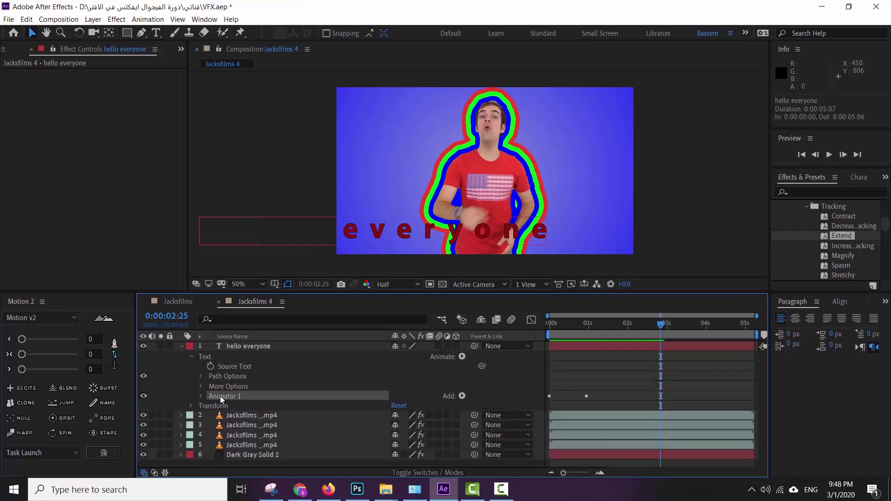
click(201, 396)
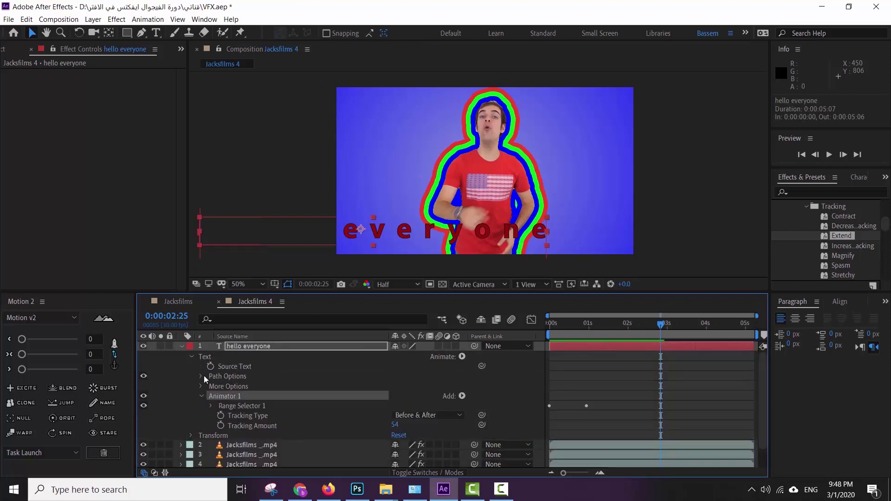
click(246, 352)
click(181, 346)
- Undo the Extend preset, collapse the Tracking presets folder, and preview
key(ctrl+z)
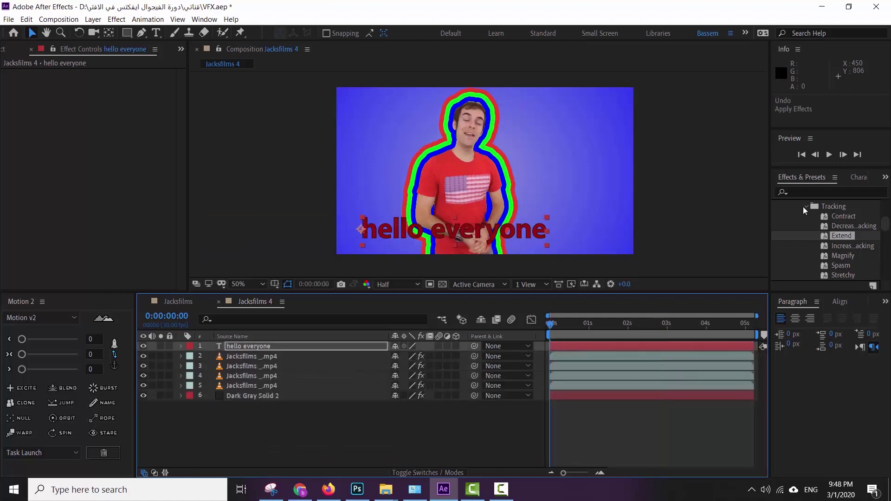
click(804, 208)
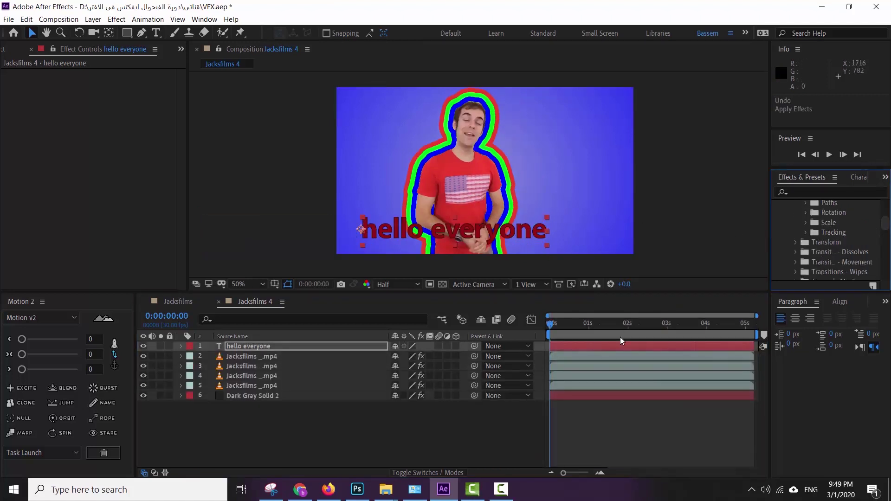
key(space)
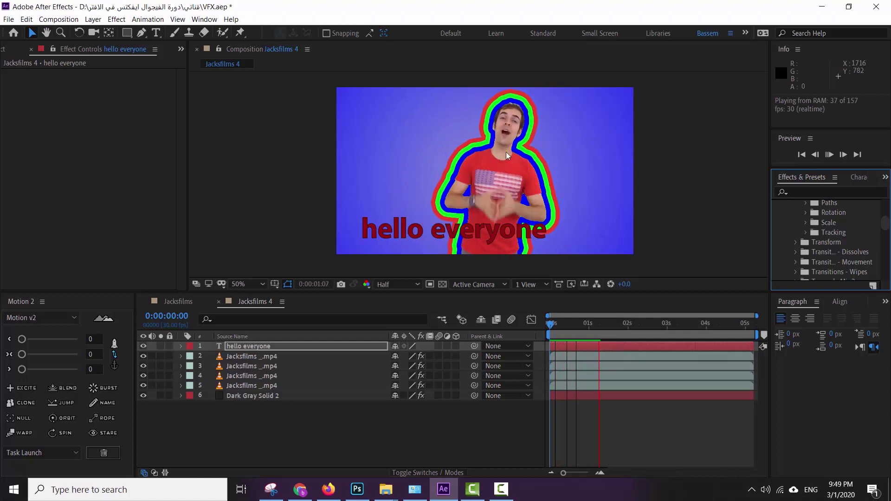
key(space)
- Hide the hello everyone text layer and preview the composition from the first frame
click(143, 346)
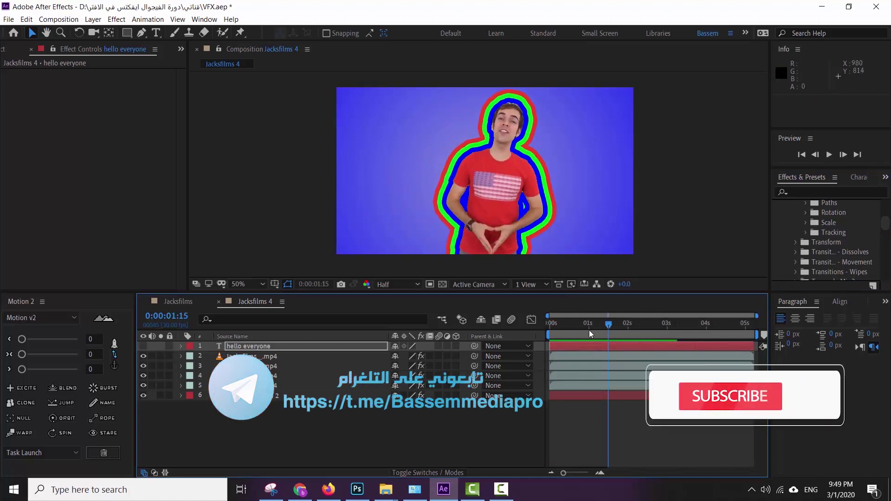
key(Home)
key(space)
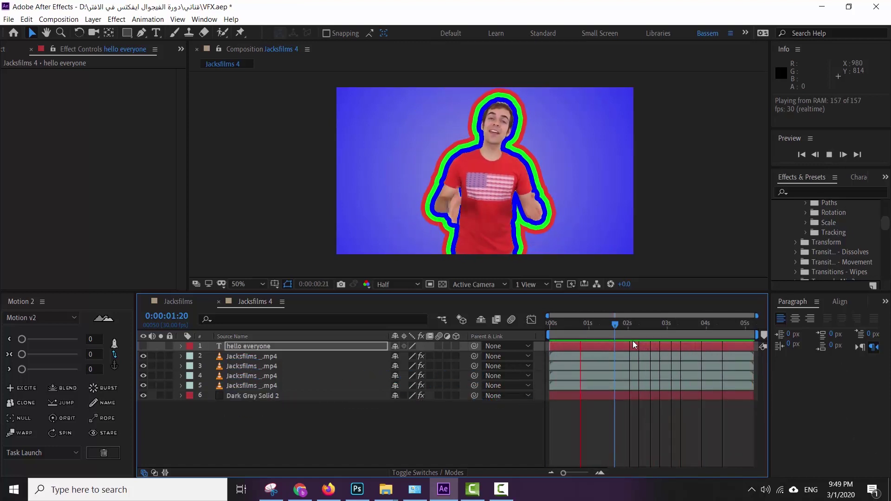
key(space)
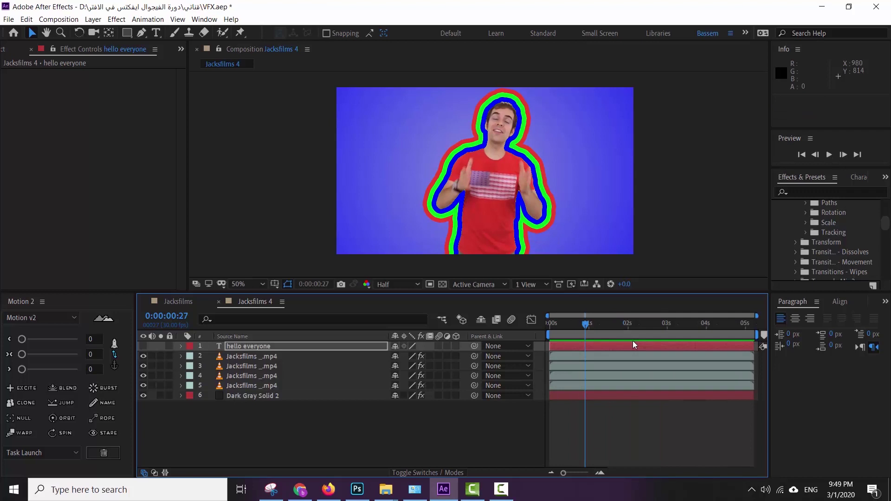